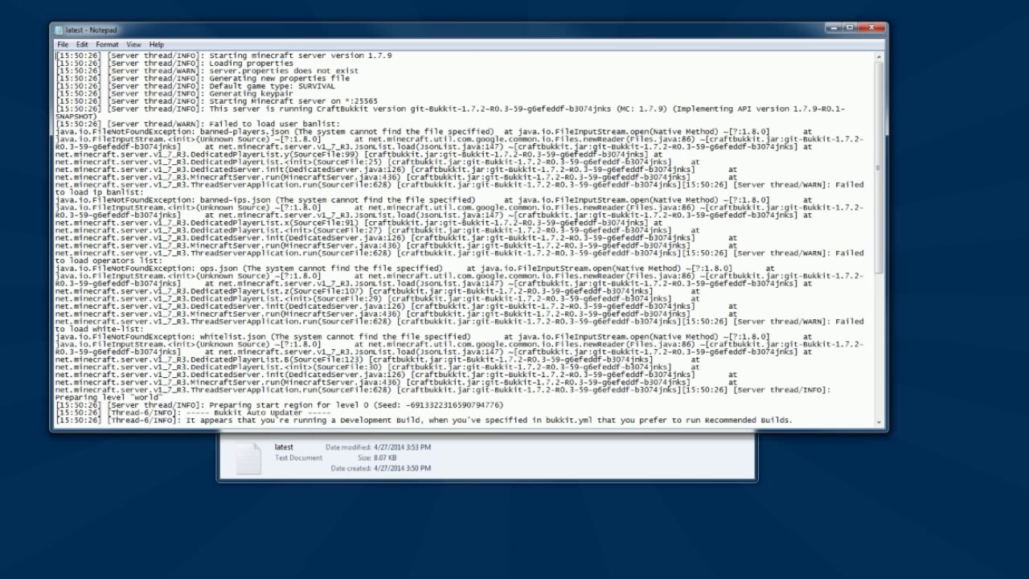
# Step: Read through the latest server log down to its final entries, then close it
pyautogui.scroll(-10, 343, 165)
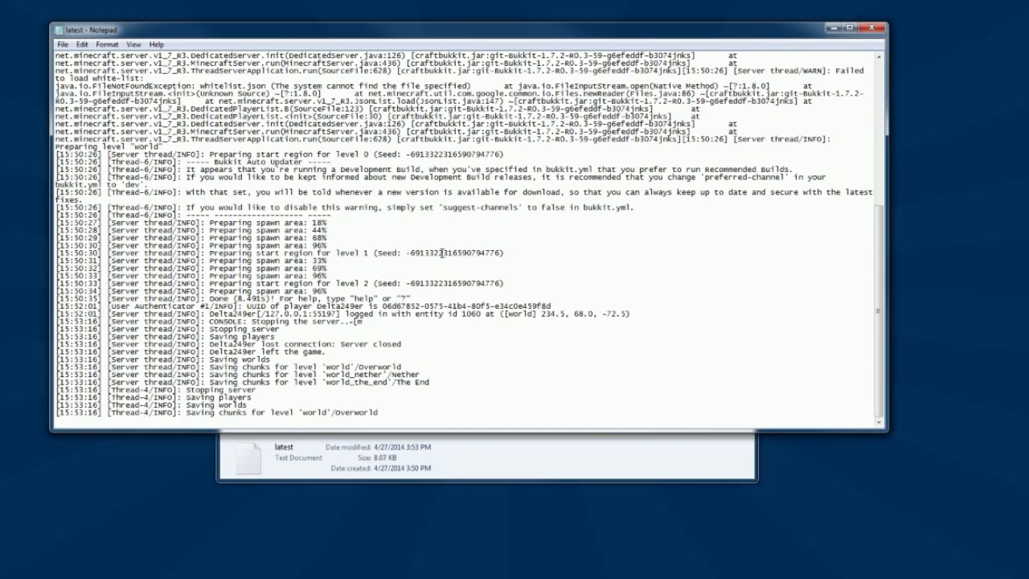
pyautogui.moveTo(395, 413); pyautogui.dragTo(190, 176)
pyautogui.click(191, 177)
pyautogui.moveTo(413, 413); pyautogui.dragTo(393, 398)
pyautogui.click(346, 307)
pyautogui.scroll(5, 557, 258)
pyautogui.scroll(3, 556, 258)
pyautogui.click(875, 28)
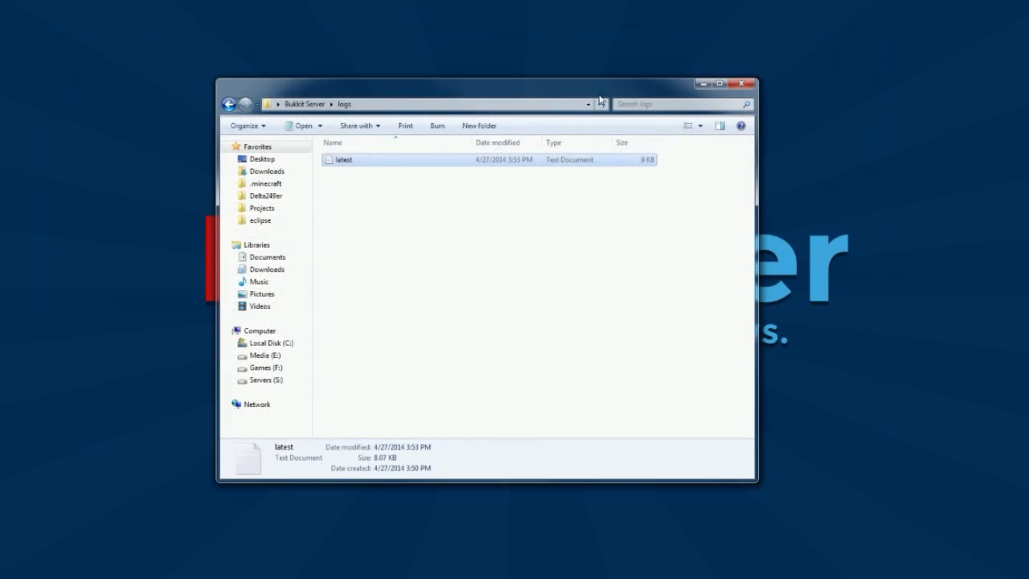
# Step: Look inside the plugins folder of Bukkit Server and return to the server folder
pyautogui.click(302, 105)
pyautogui.doubleClick(341, 172)
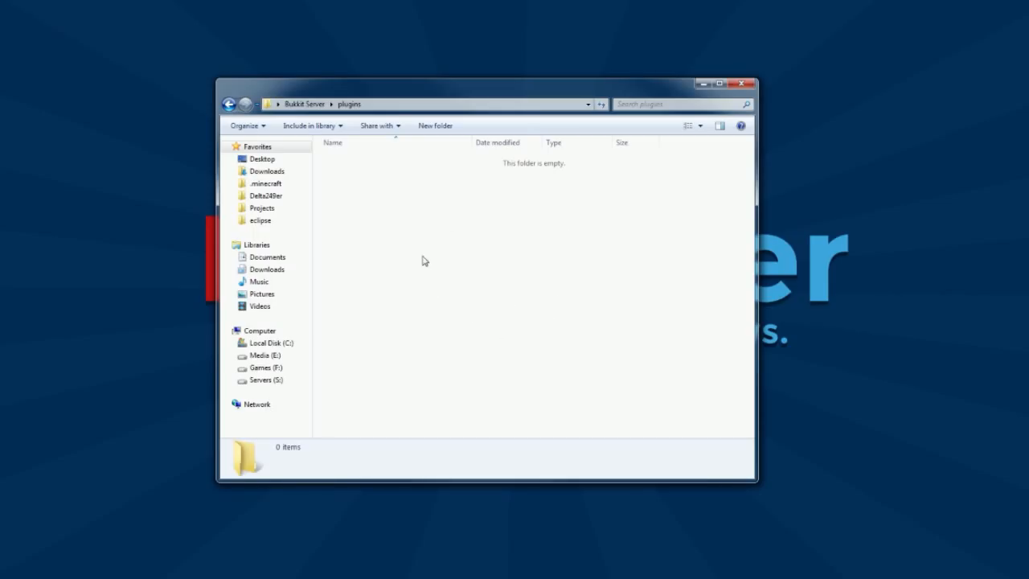
pyautogui.click(304, 103)
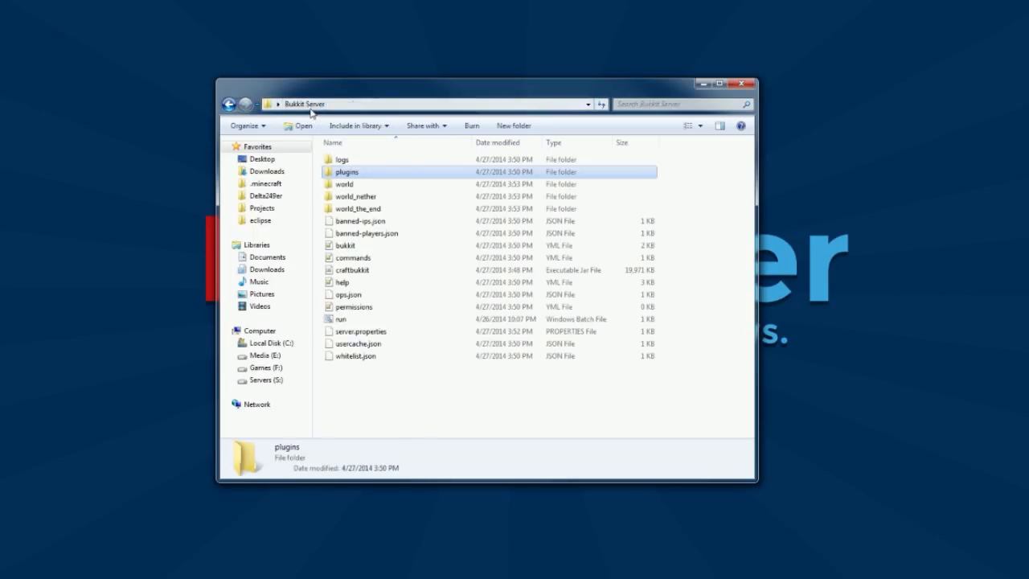
# Step: Inspect the world, world_nether and world_the_end folders in the Bukkit Server folder
pyautogui.click(346, 188)
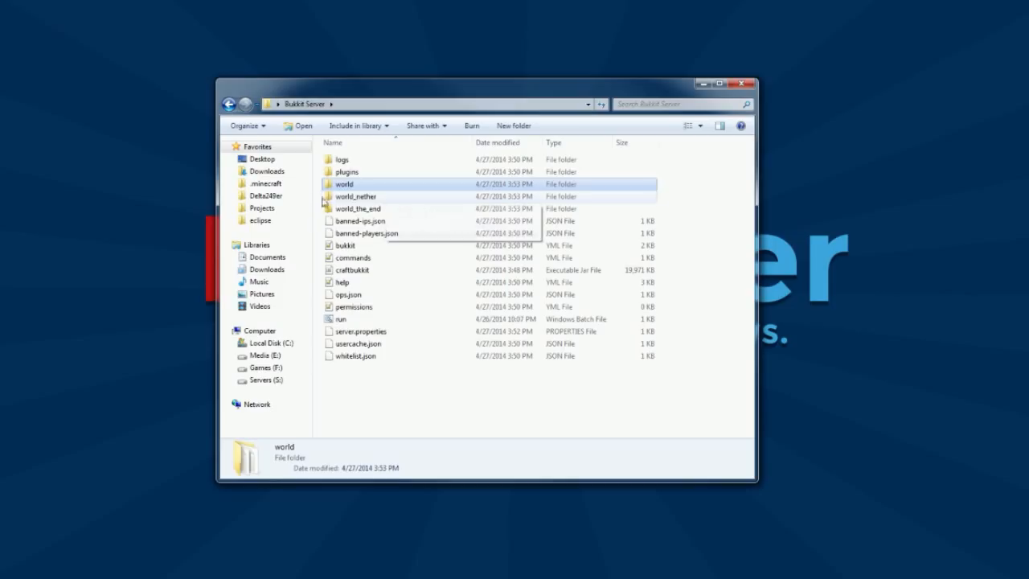
pyautogui.click(364, 198)
pyautogui.click(345, 187)
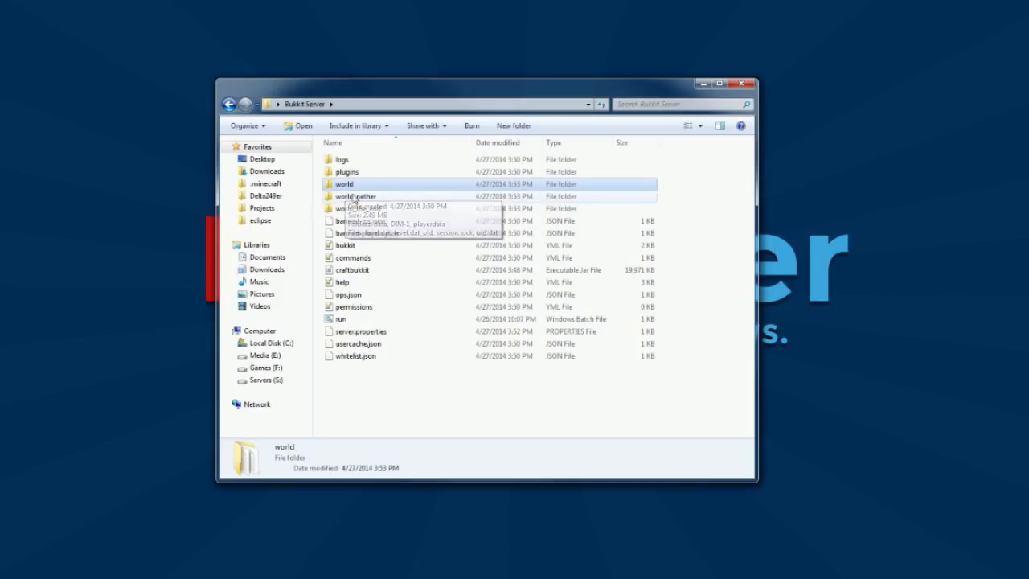
pyautogui.click(355, 198)
pyautogui.click(358, 210)
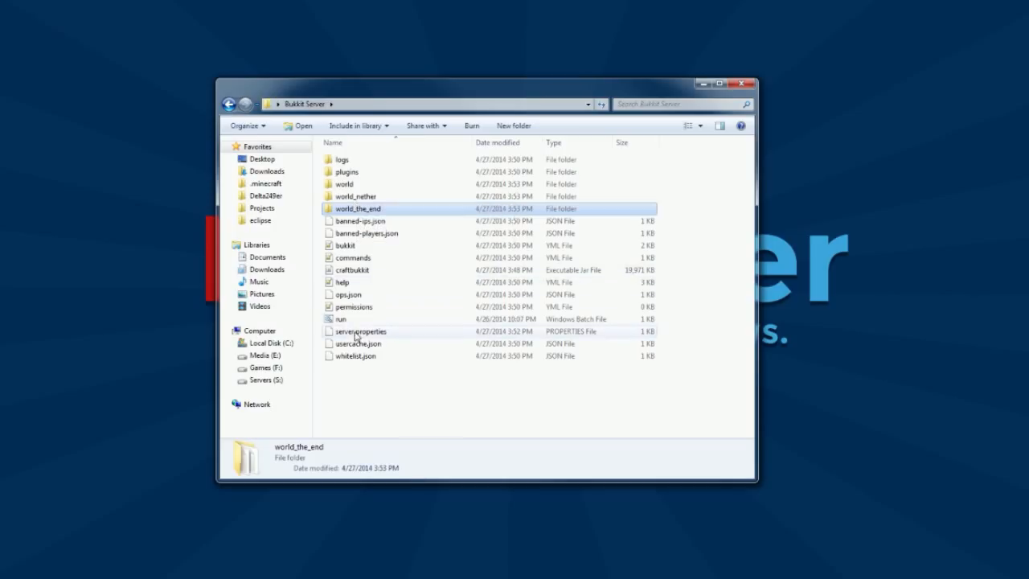
pyautogui.click(357, 186)
pyautogui.click(357, 198)
pyautogui.click(360, 210)
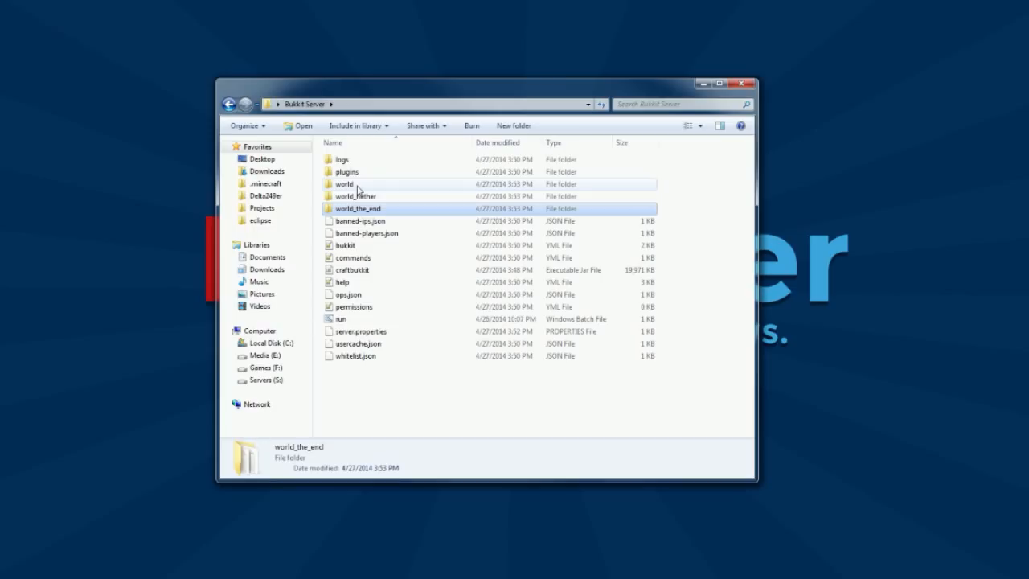
# Step: View the contents of banned-ips.json in Notepad++ and close the editor
pyautogui.click(377, 223)
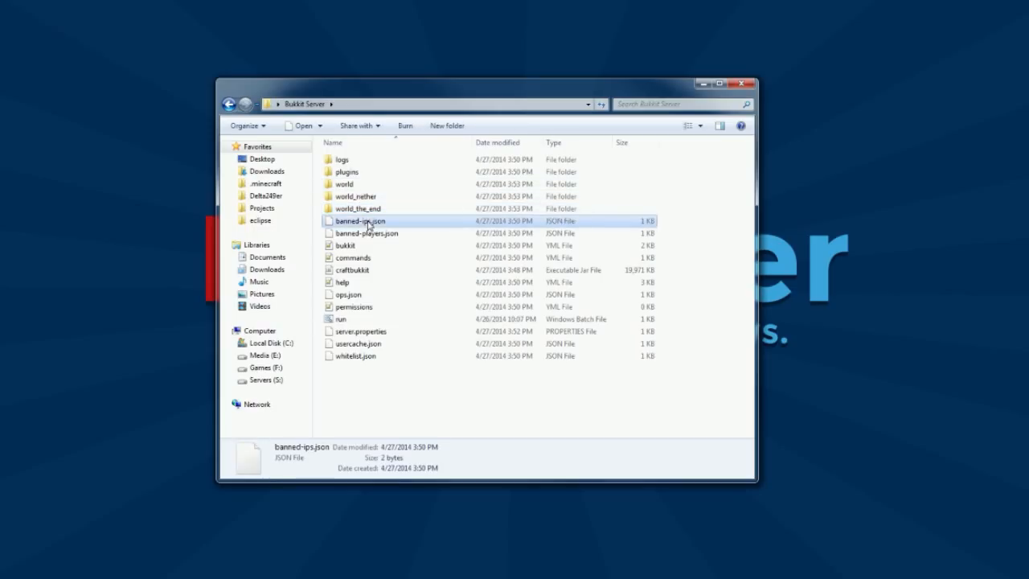
pyautogui.rightClick(378, 228)
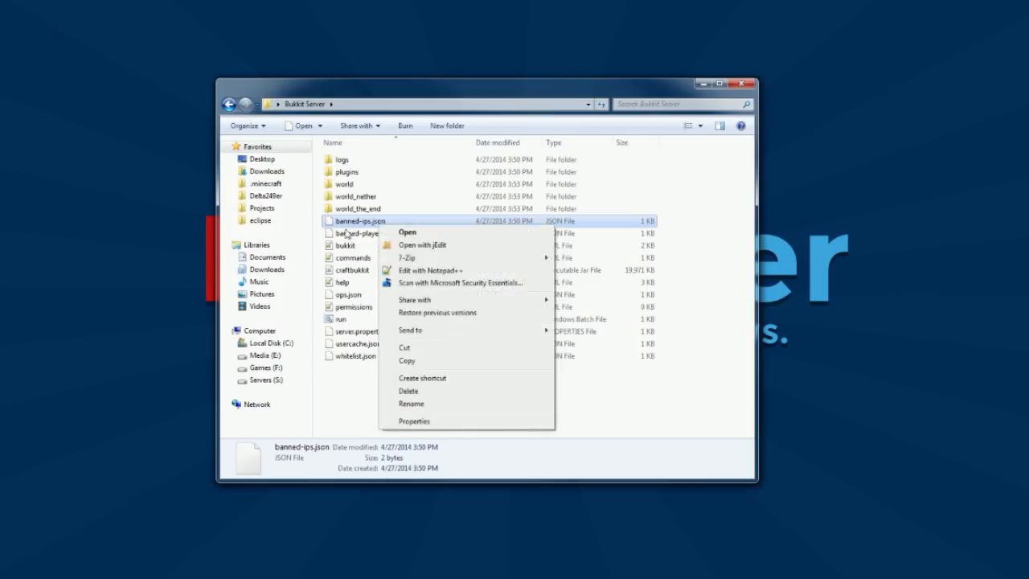
pyautogui.click(348, 235)
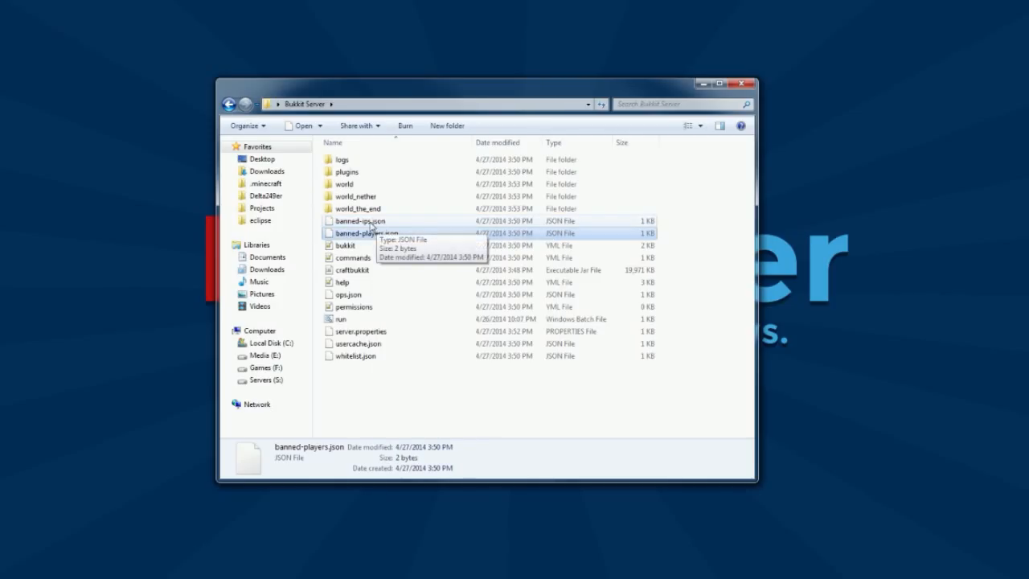
pyautogui.click(375, 225)
pyautogui.click(359, 235)
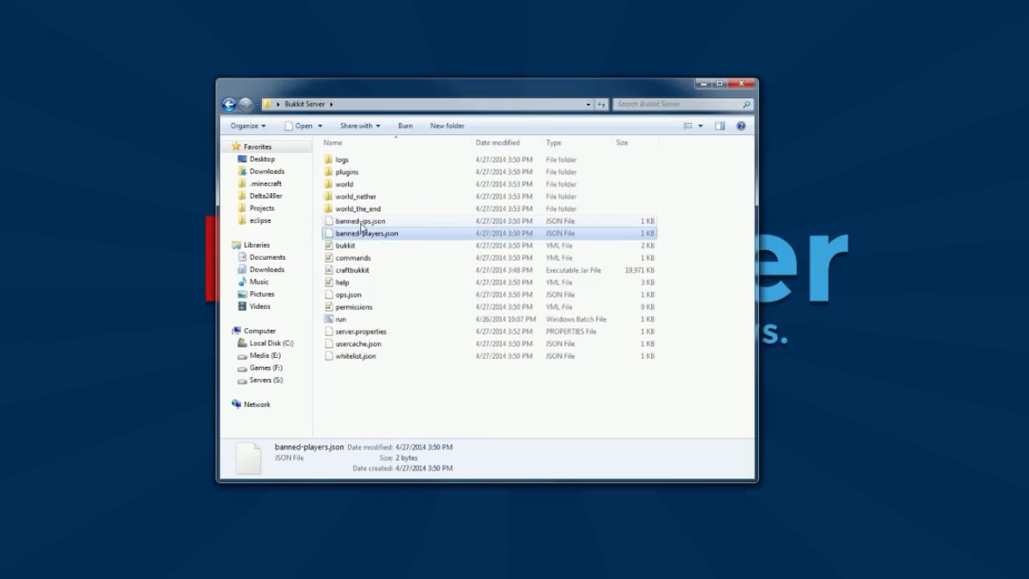
pyautogui.click(363, 225)
pyautogui.rightClick(361, 222)
pyautogui.click(383, 270)
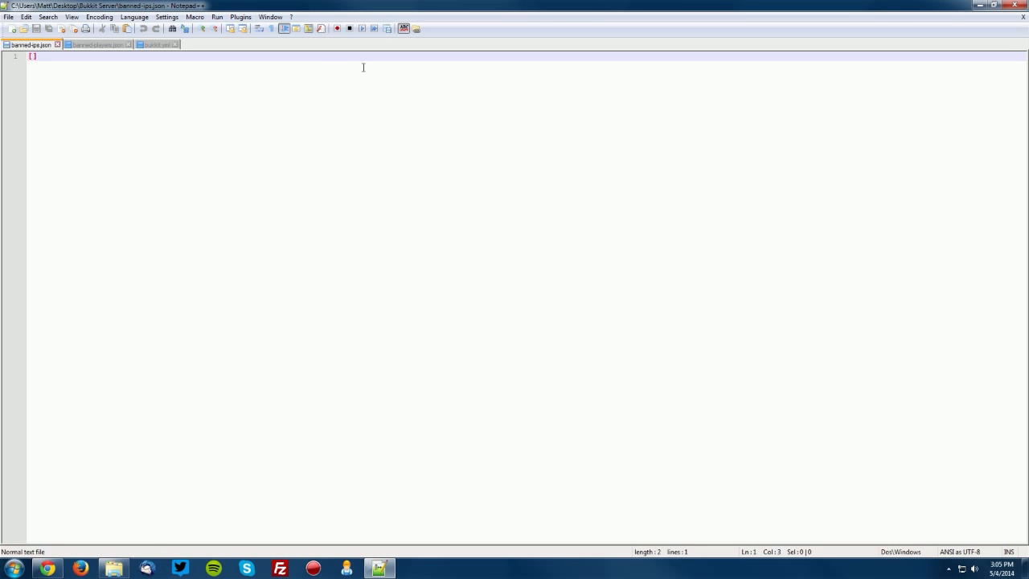
pyautogui.click(1022, 5)
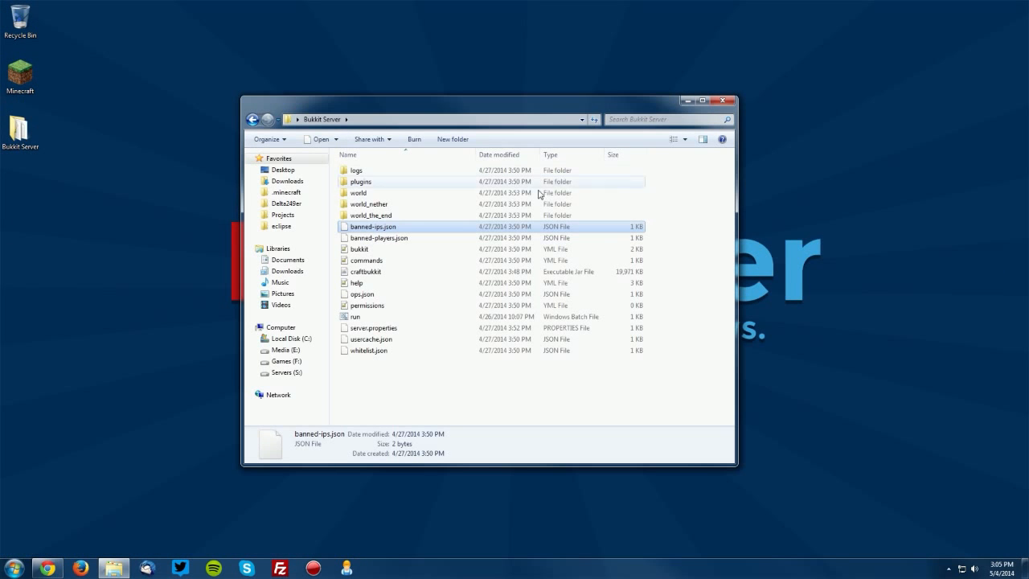
# Step: View the contents of banned-players.json in Notepad++ and close the editor
pyautogui.rightClick(357, 235)
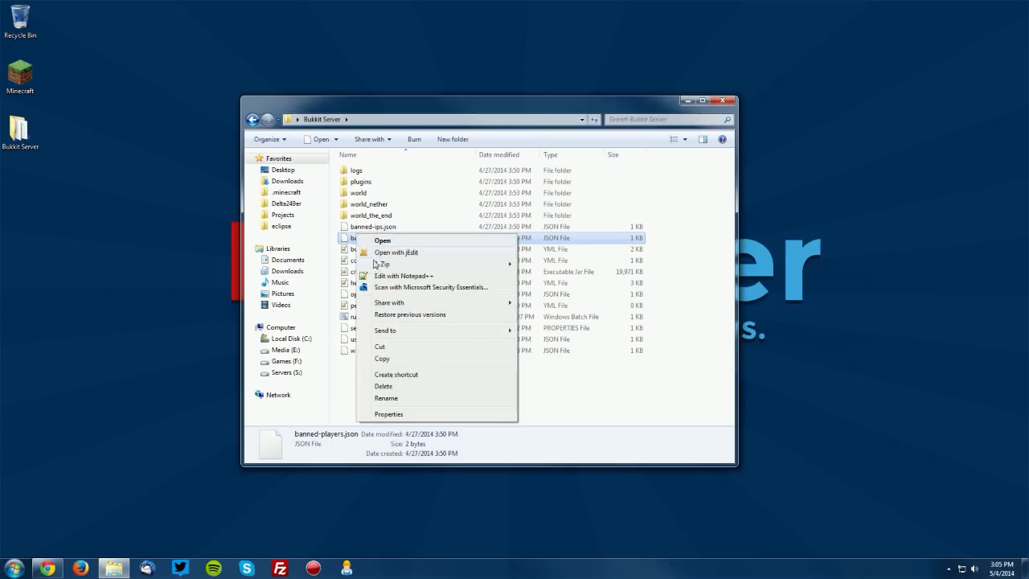
pyautogui.click(398, 275)
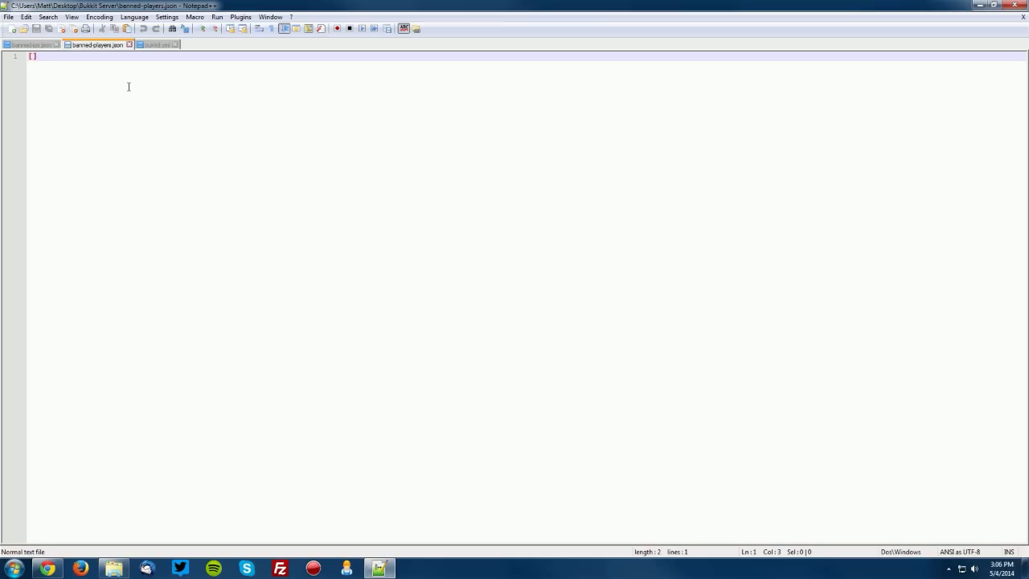
pyautogui.click(1016, 5)
pyautogui.click(403, 393)
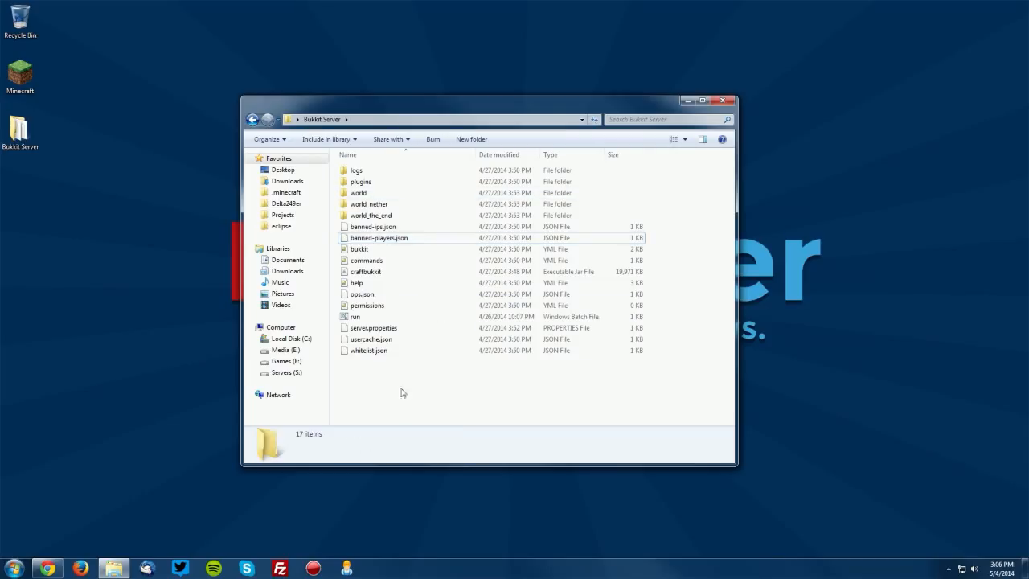
# Step: Open the bukkit YML file in Notepad++ and examine its introductory comments
pyautogui.click(363, 249)
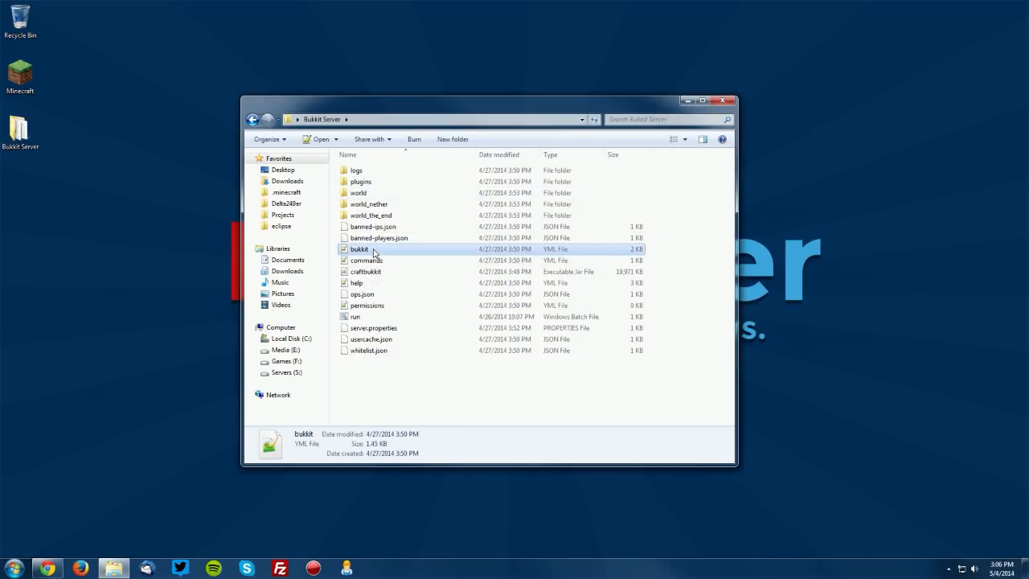
pyautogui.rightClick(355, 252)
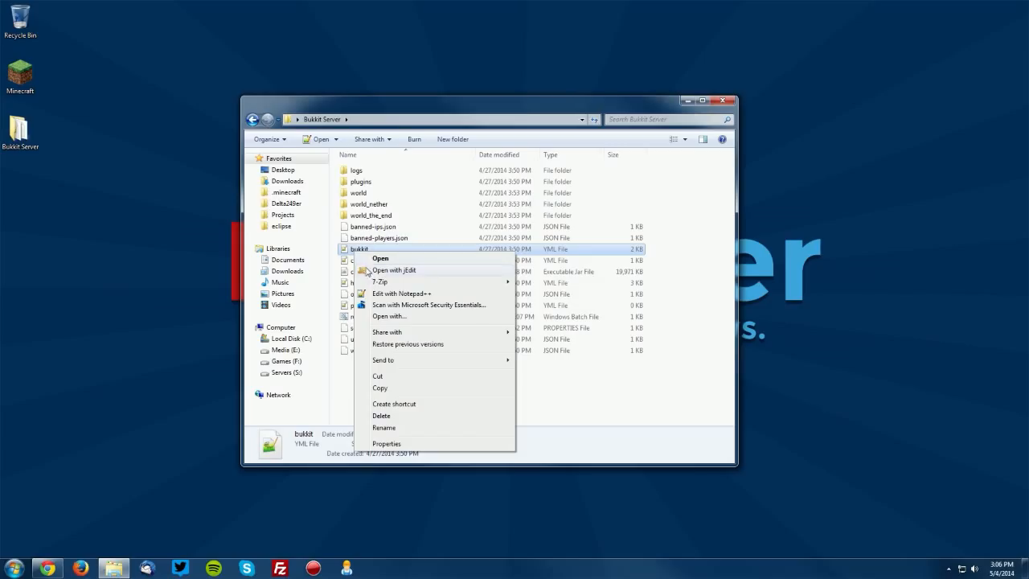
pyautogui.click(384, 295)
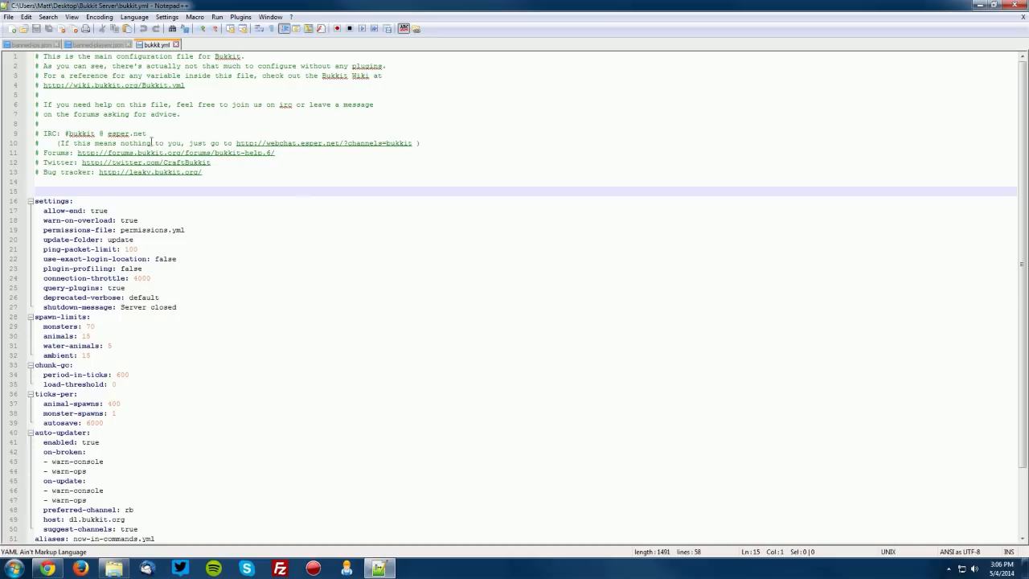
pyautogui.moveTo(248, 179); pyautogui.dragTo(84, 86)
pyautogui.click(91, 230)
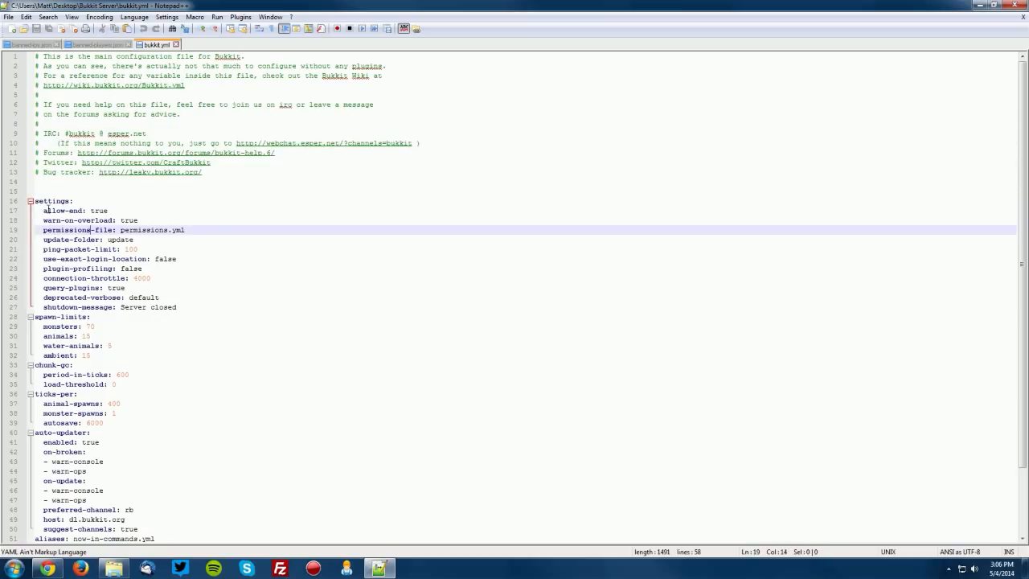
# Step: Examine the allow-end and warn-on-overload entries in the settings section of bukkit.yml
pyautogui.moveTo(43, 211); pyautogui.dragTo(113, 210)
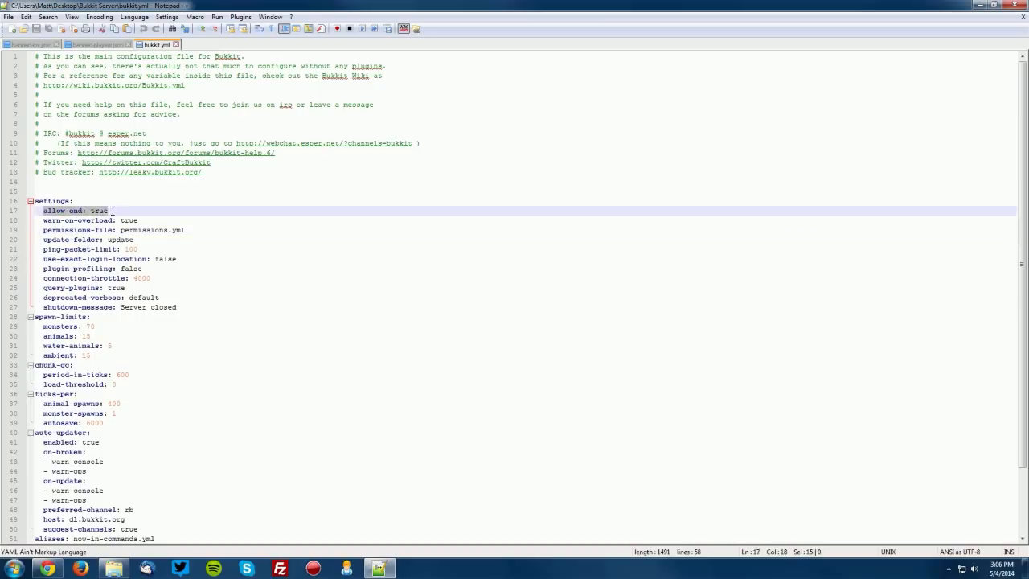
pyautogui.click(125, 212)
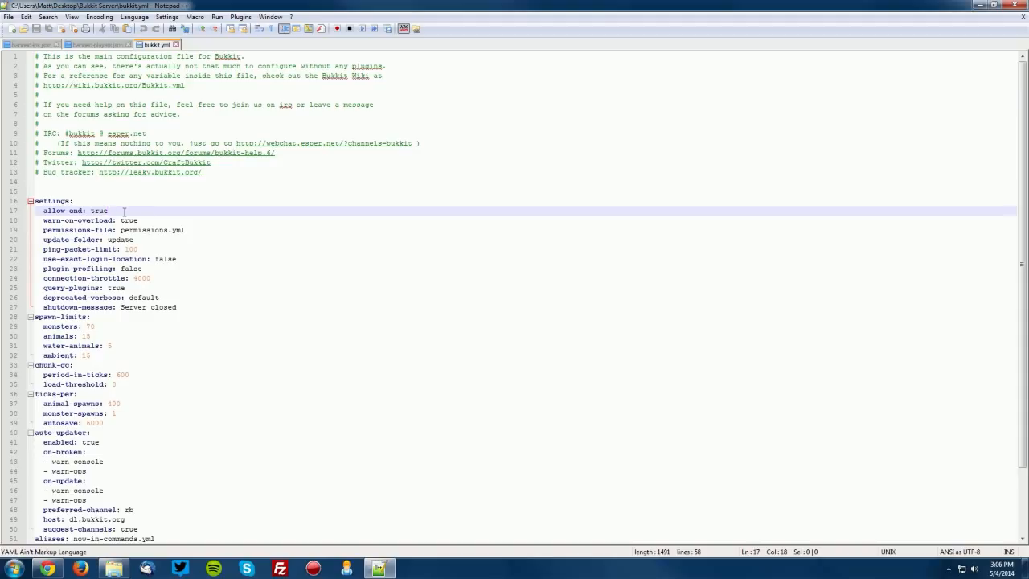
pyautogui.moveTo(115, 211)
pyautogui.mouseDown()
pyautogui.moveTo(90, 211)
pyautogui.moveTo(107, 210)
pyautogui.mouseUp()
pyautogui.click(107, 223)
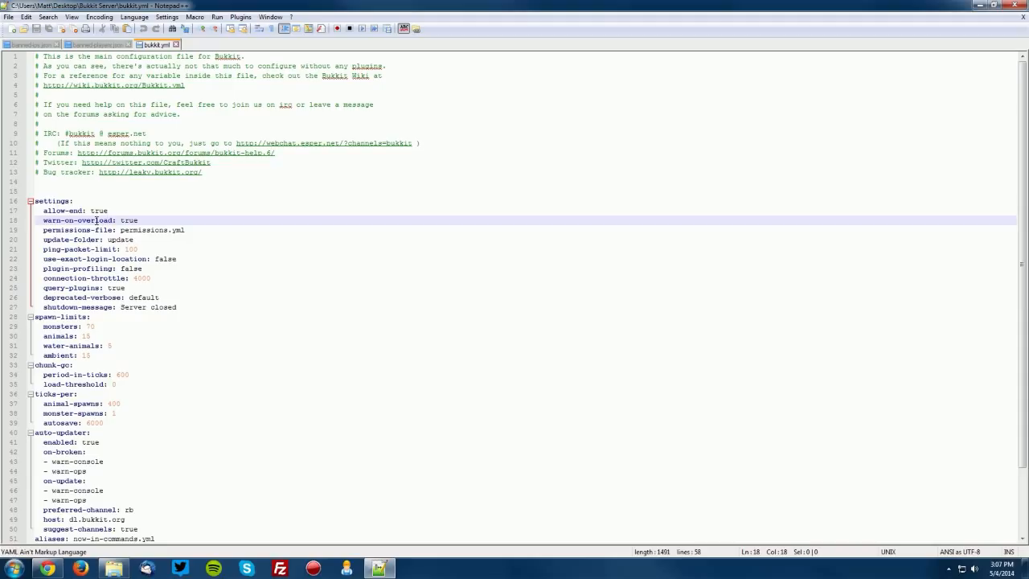
# Step: Examine the permissions-file entry and locate the matching permissions file in the Bukkit Server folder
pyautogui.click(43, 230)
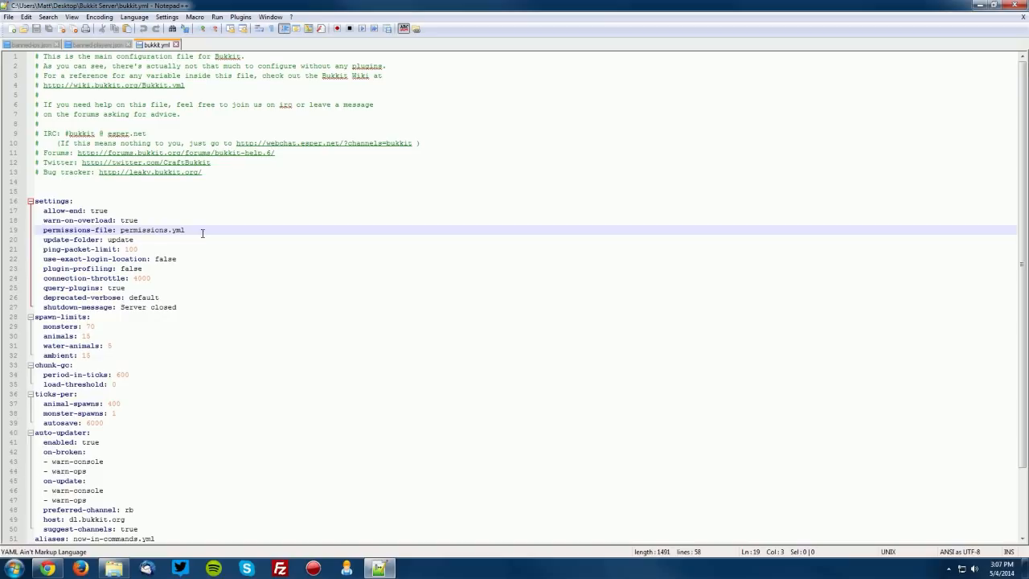
pyautogui.moveTo(203, 233); pyautogui.dragTo(136, 232)
pyautogui.click(113, 569)
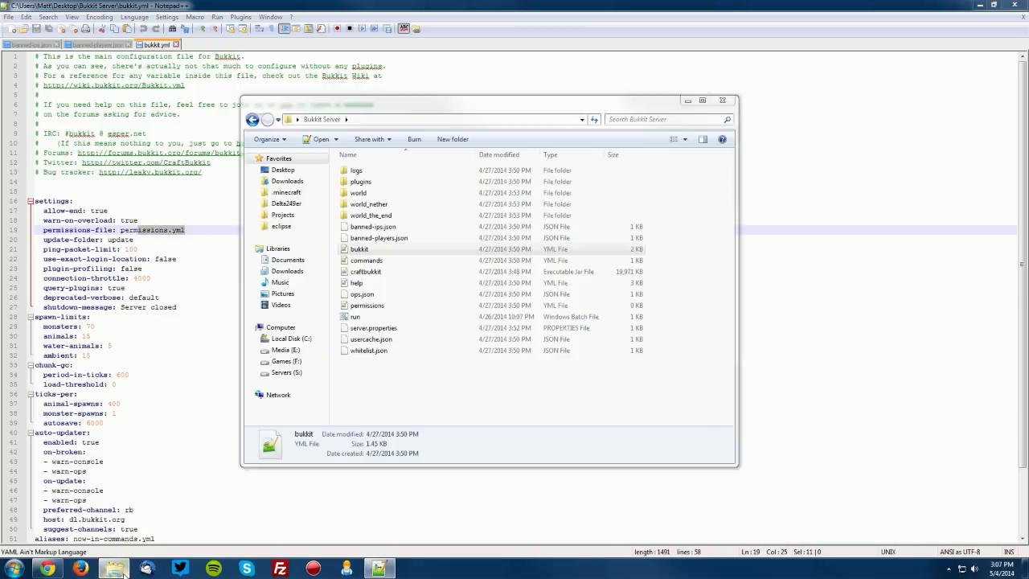
pyautogui.click(400, 305)
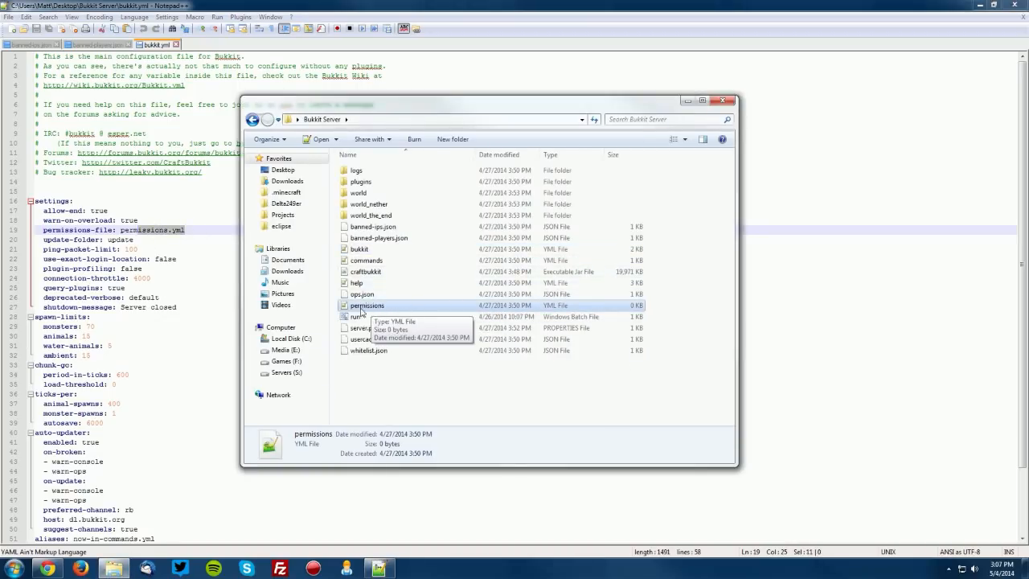
pyautogui.click(727, 99)
# Step: Examine the update-folder entry in bukkit.yml and compare it with the contents of the Bukkit Server folder
pyautogui.click(167, 238)
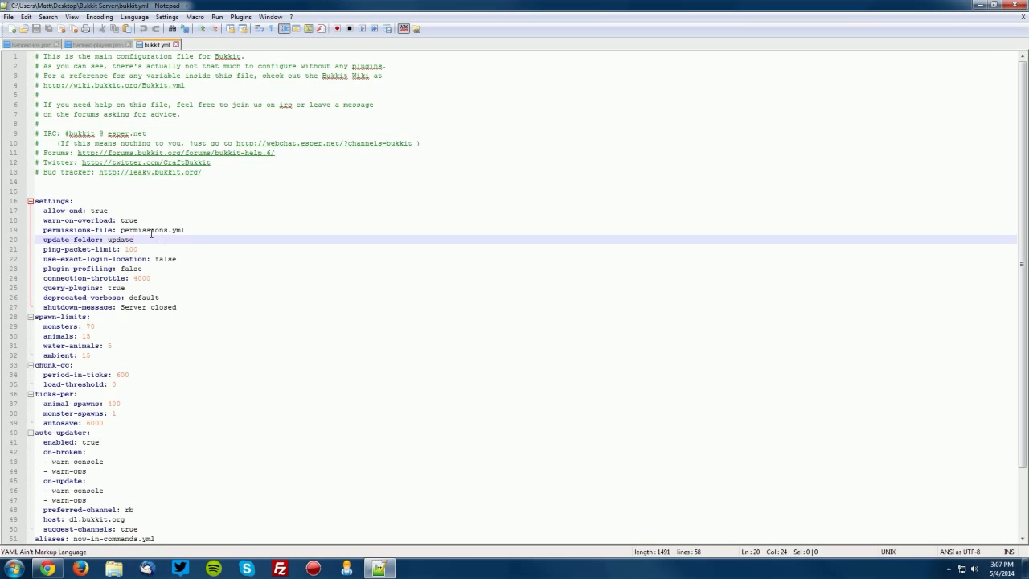
pyautogui.click(980, 5)
pyautogui.doubleClick(20, 129)
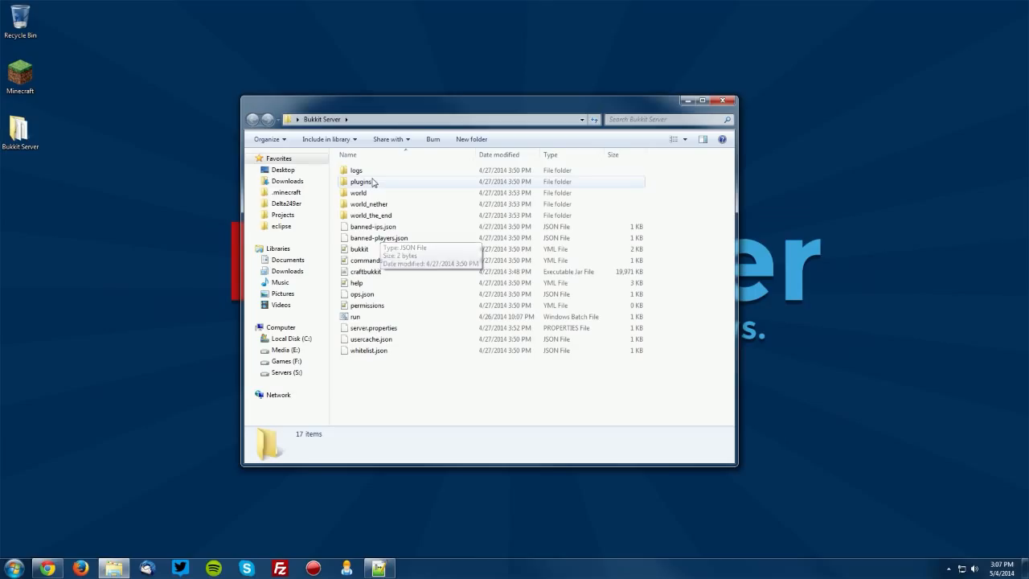
pyautogui.click(379, 569)
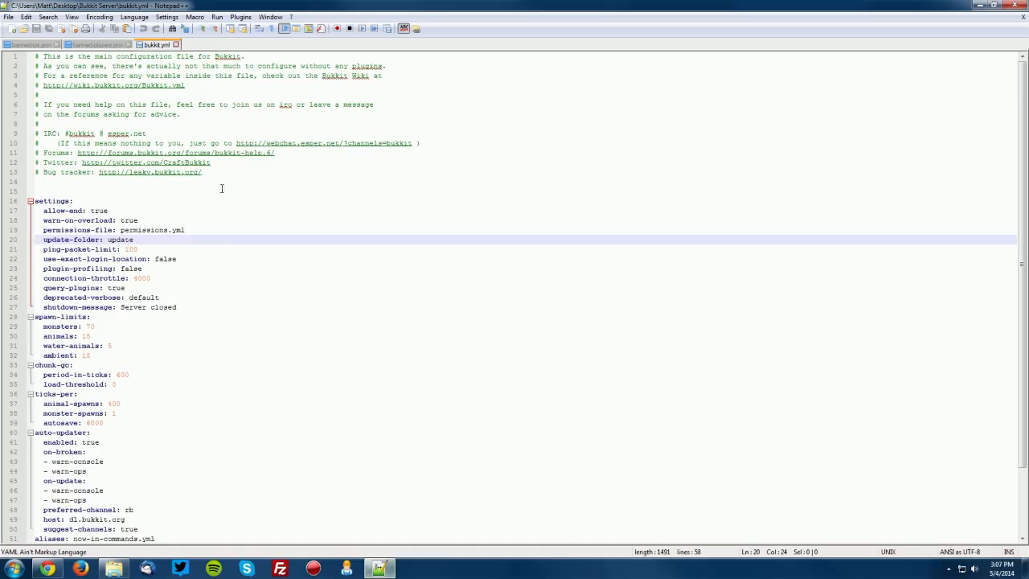
pyautogui.click(114, 568)
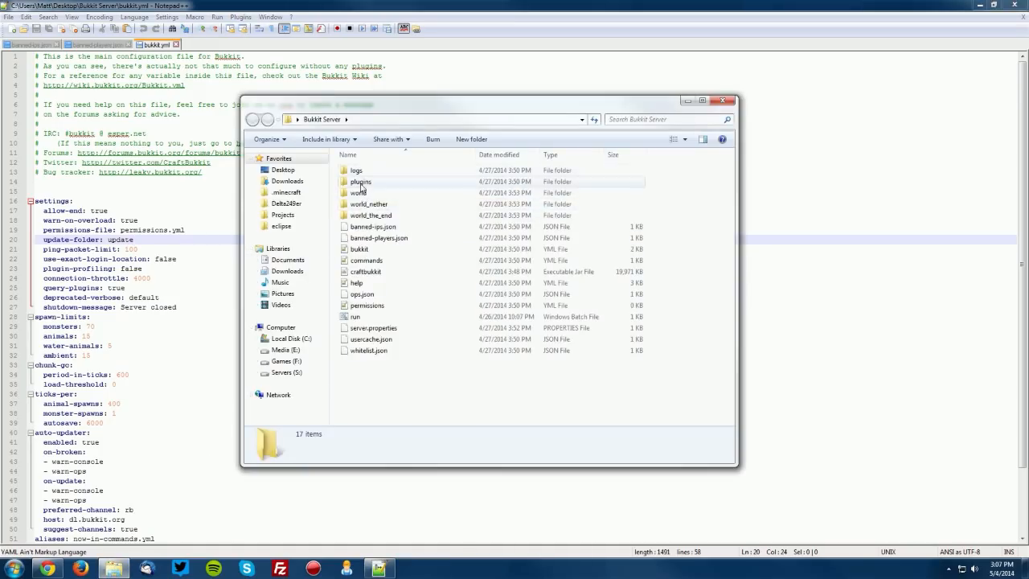
pyautogui.click(179, 238)
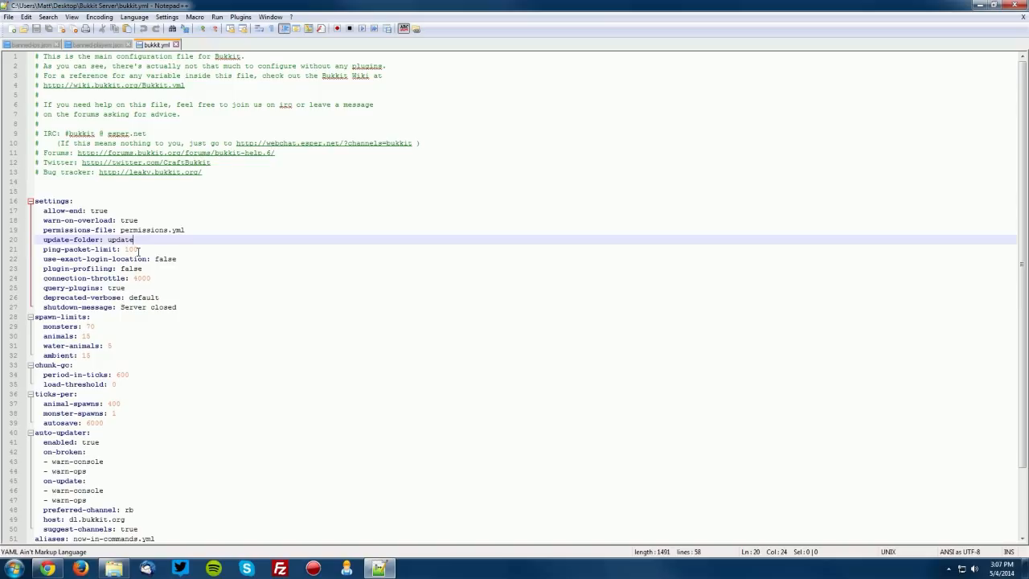
# Step: Examine the ping-packet-limit, use-exact-login-location and plugin-profiling entries in bukkit.yml
pyautogui.click(139, 251)
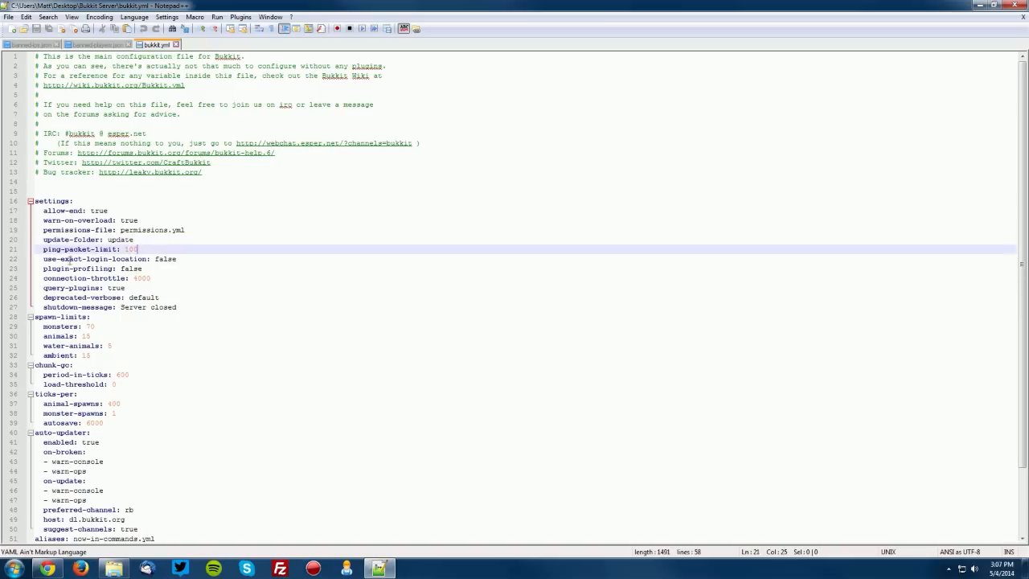
pyautogui.click(61, 259)
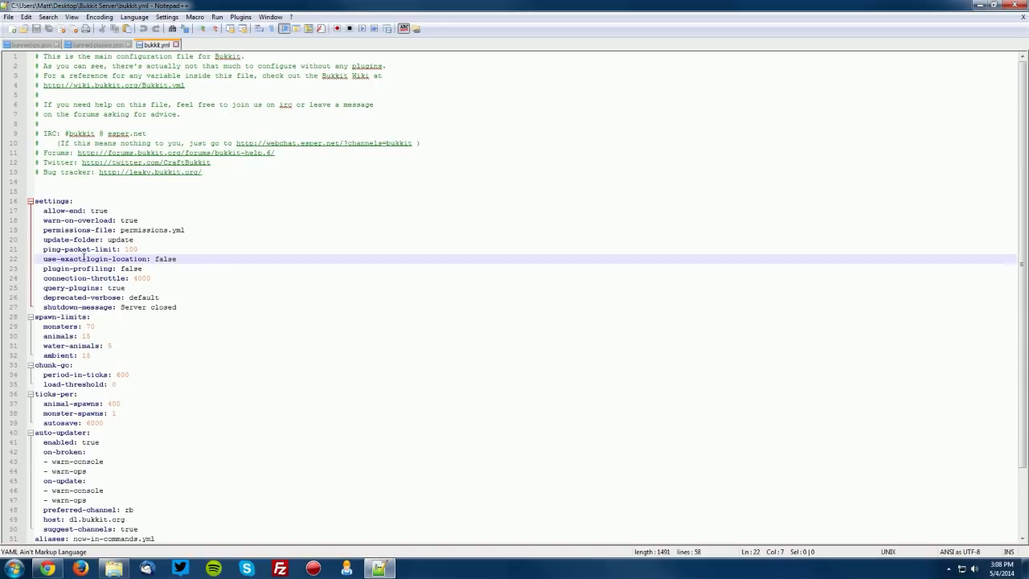
pyautogui.moveTo(179, 259); pyautogui.dragTo(155, 258)
pyautogui.click(161, 268)
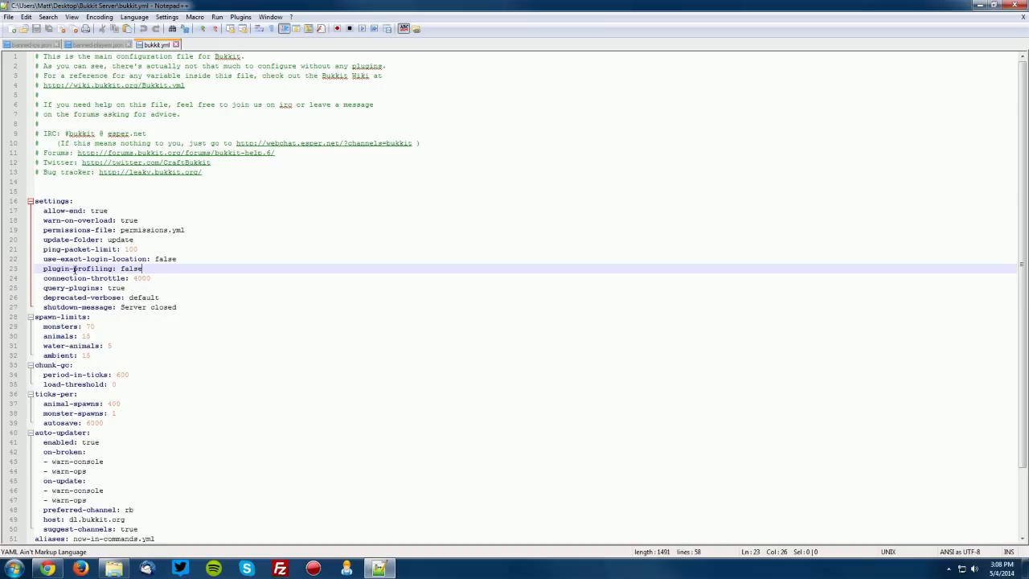
# Step: Examine the connection-throttle, query-plugins, deprecated-verbose and shutdown-message entries in the settings section of bukkit.yml
pyautogui.click(158, 278)
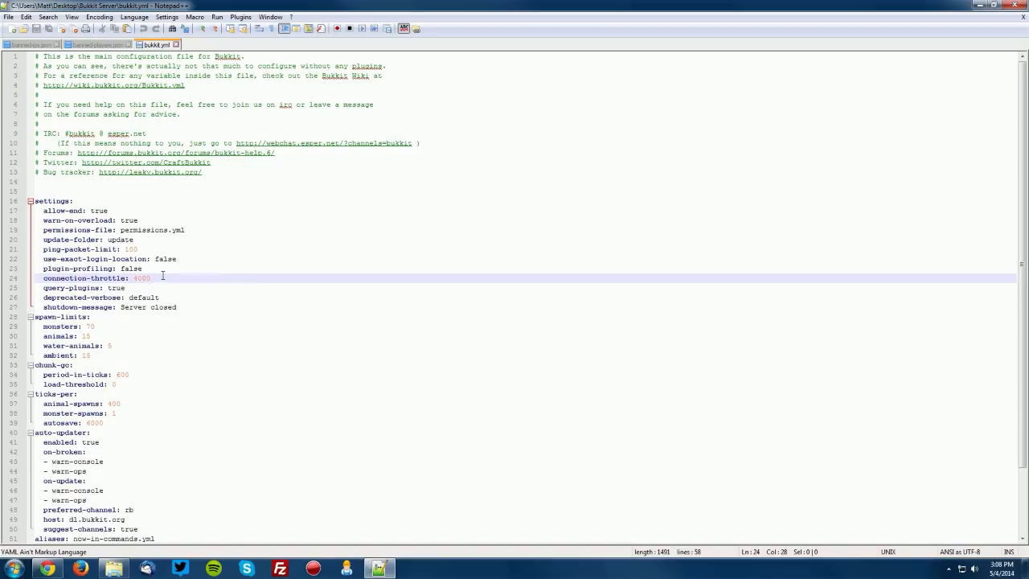
pyautogui.click(129, 288)
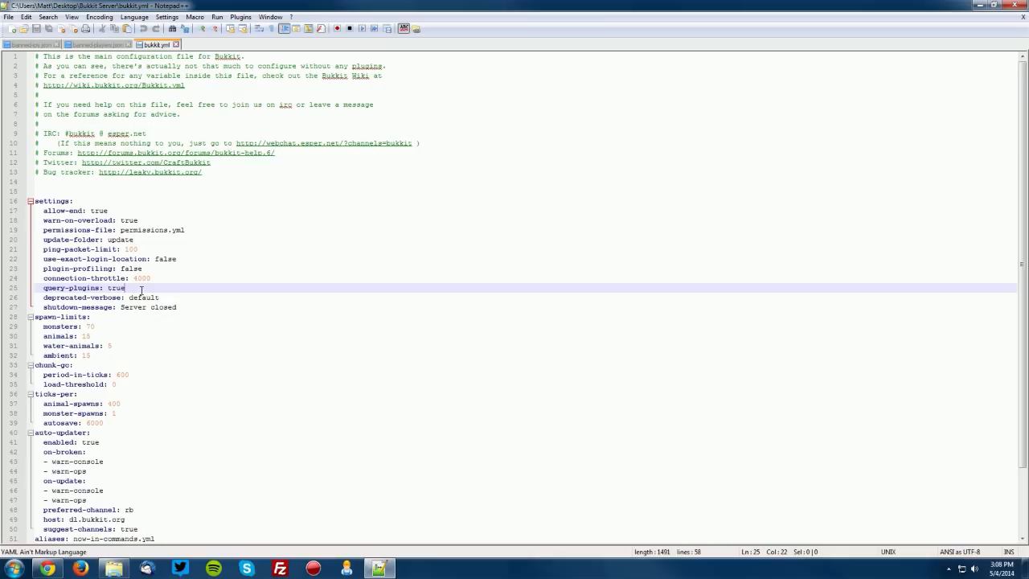
pyautogui.doubleClick(142, 289)
pyautogui.click(145, 289)
pyautogui.click(173, 297)
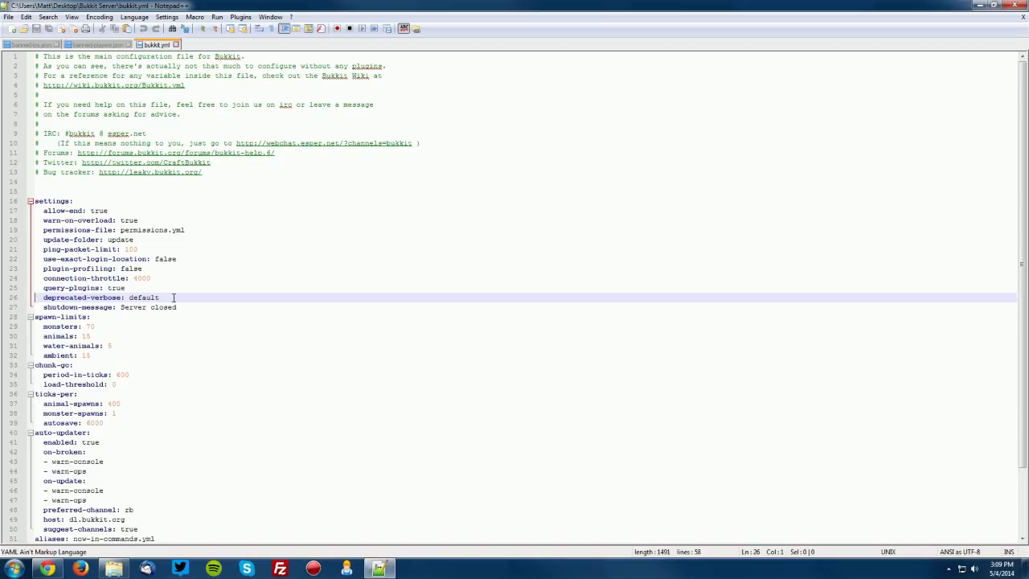
pyautogui.click(189, 307)
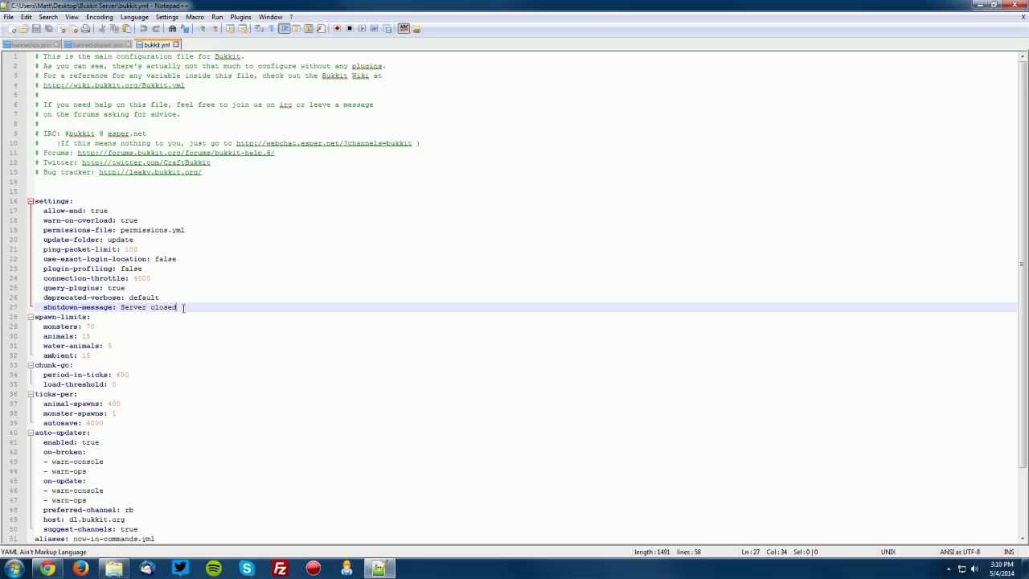
# Step: Examine the monsters, animals, water-animals and ambient entries in the spawn-limits section
pyautogui.moveTo(120, 355); pyautogui.dragTo(9, 327)
pyautogui.click(102, 367)
pyautogui.moveTo(99, 356); pyautogui.dragTo(17, 326)
pyautogui.click(85, 348)
pyautogui.click(95, 355)
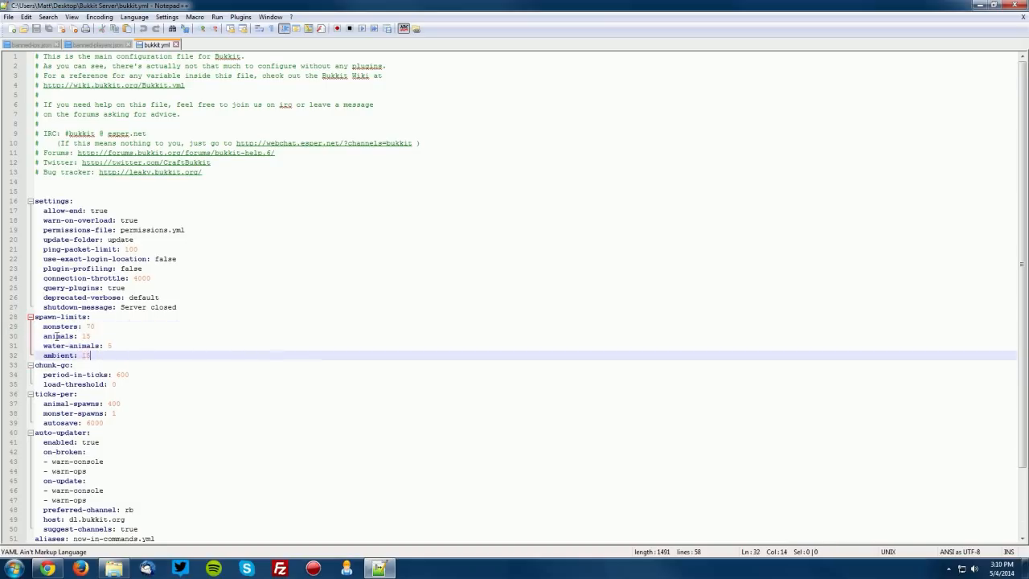
pyautogui.click(53, 327)
pyautogui.click(58, 336)
pyautogui.click(62, 347)
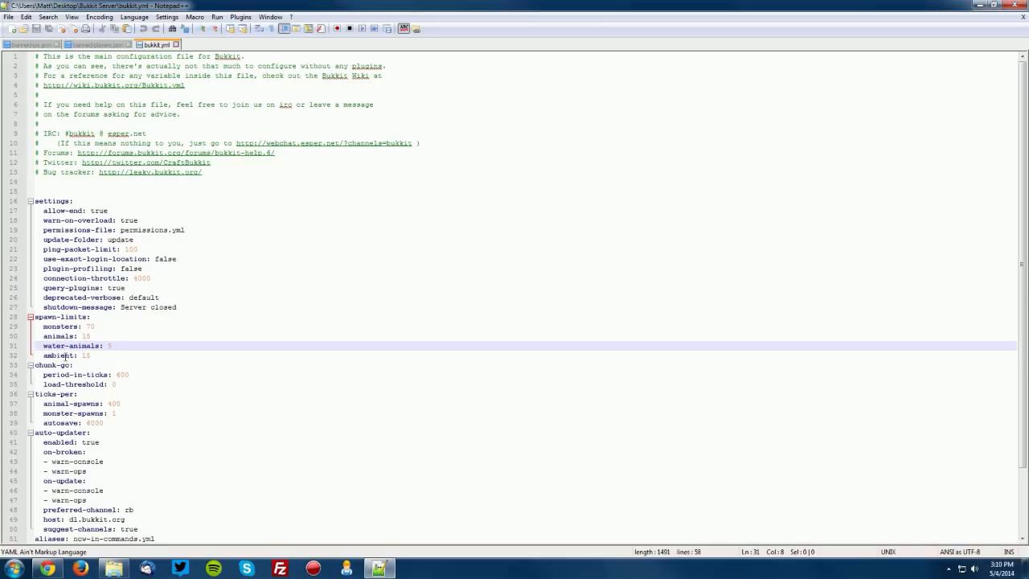
pyautogui.click(110, 359)
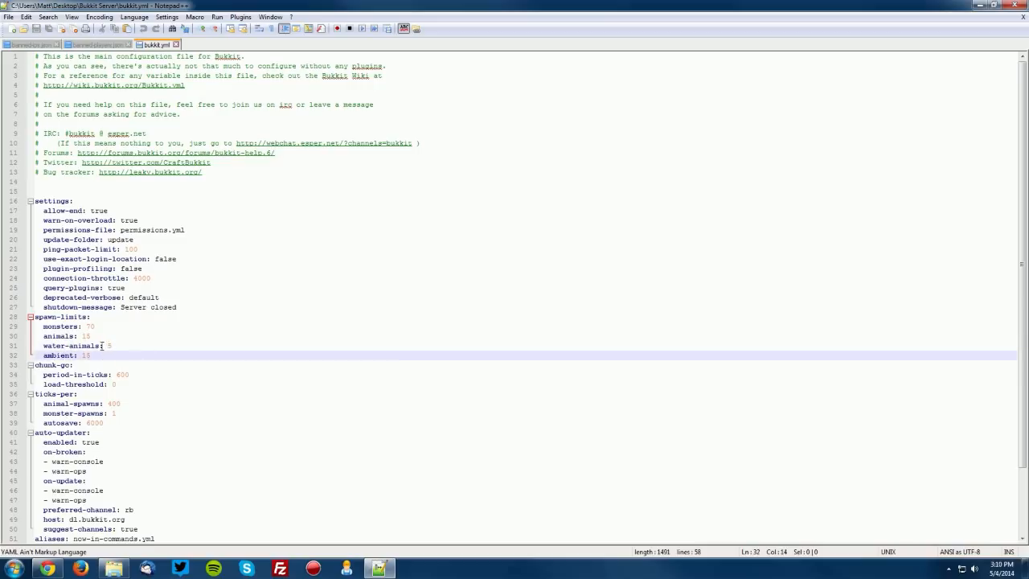
pyautogui.click(107, 346)
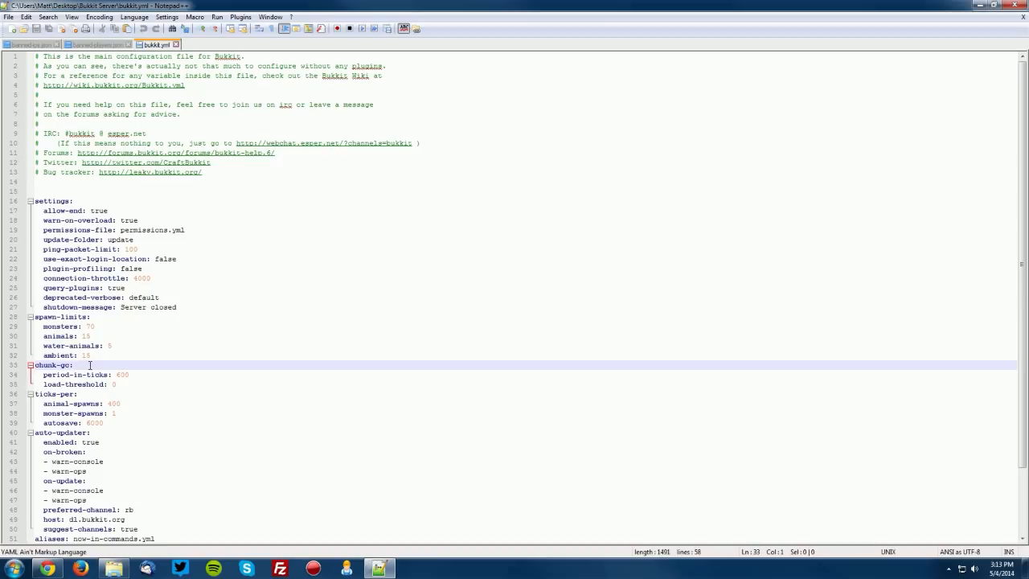
# Step: Examine the period-in-ticks and load-threshold entries in the chunk-gc section
pyautogui.click(154, 375)
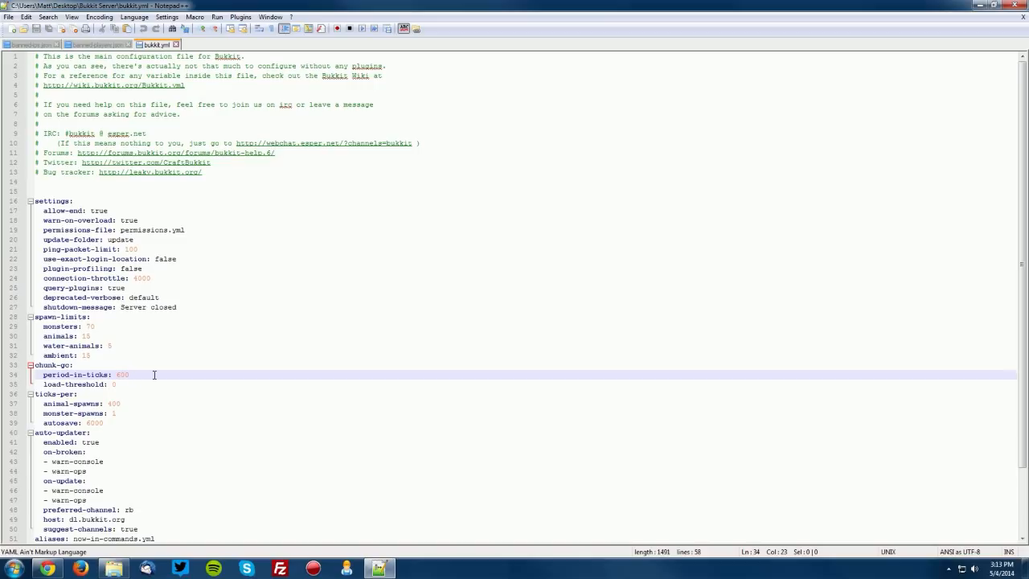
pyautogui.moveTo(147, 375); pyautogui.dragTo(31, 373)
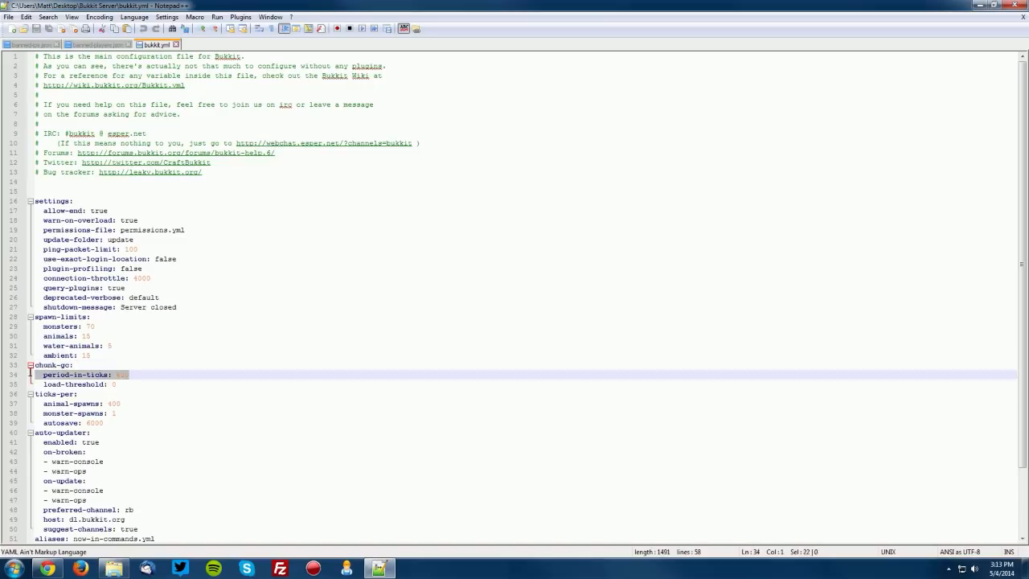
pyautogui.click(126, 384)
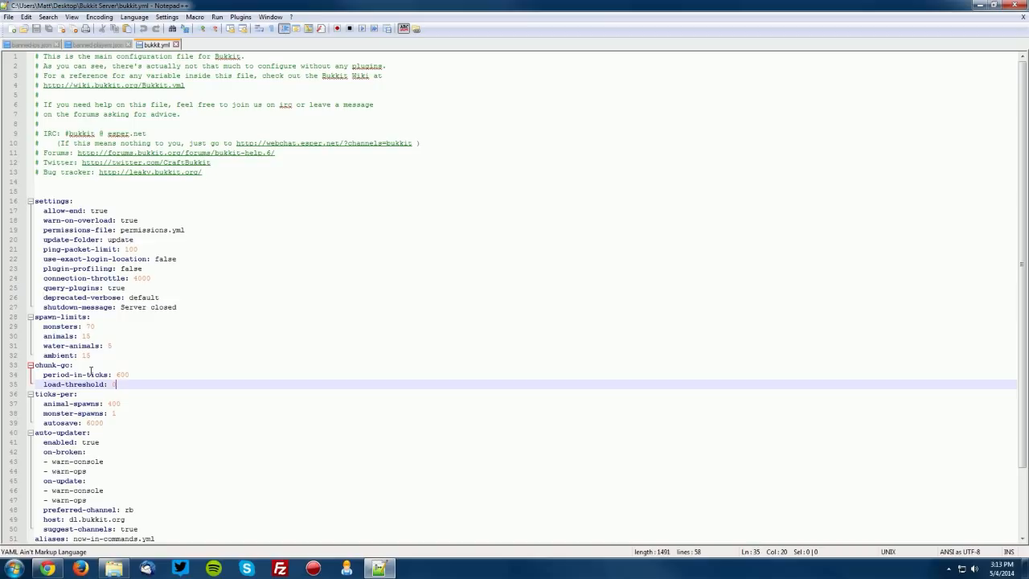
pyautogui.moveTo(122, 385); pyautogui.dragTo(35, 366)
pyautogui.click(153, 401)
pyautogui.click(129, 387)
pyautogui.moveTo(122, 384); pyautogui.dragTo(35, 366)
# Step: Examine the animal-spawns, monster-spawns and autosave entries in the ticks-per section
pyautogui.click(119, 394)
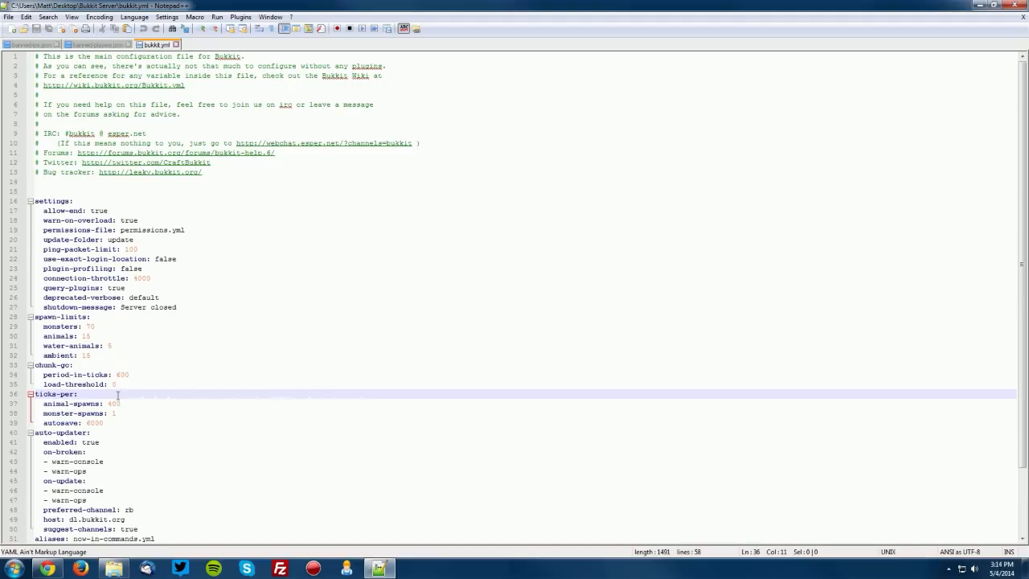
pyautogui.click(104, 422)
pyautogui.click(129, 405)
pyautogui.moveTo(128, 405); pyautogui.dragTo(18, 411)
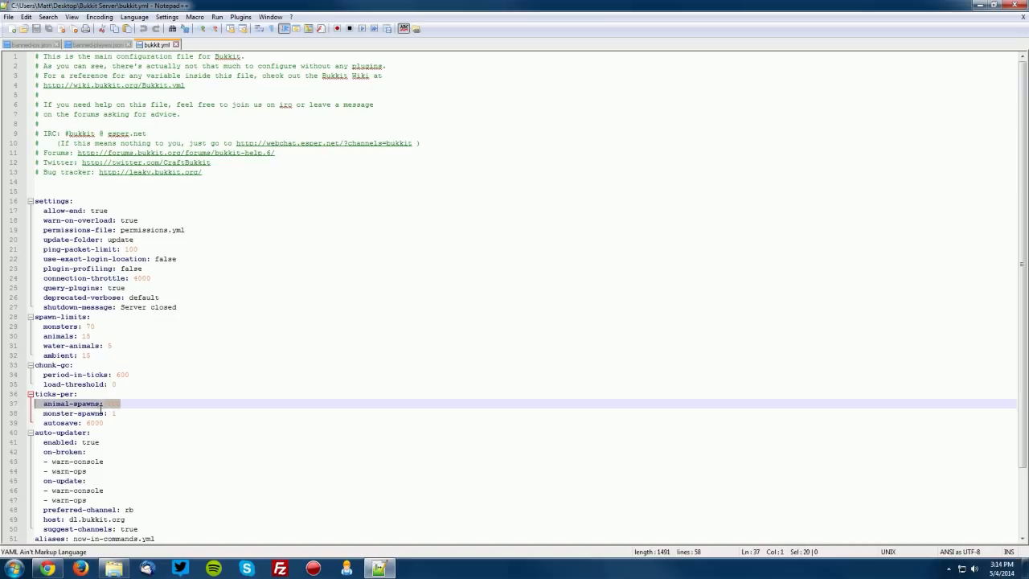
pyautogui.click(95, 414)
pyautogui.moveTo(149, 413); pyautogui.dragTo(15, 423)
pyautogui.moveTo(104, 423); pyautogui.dragTo(7, 426)
pyautogui.click(93, 425)
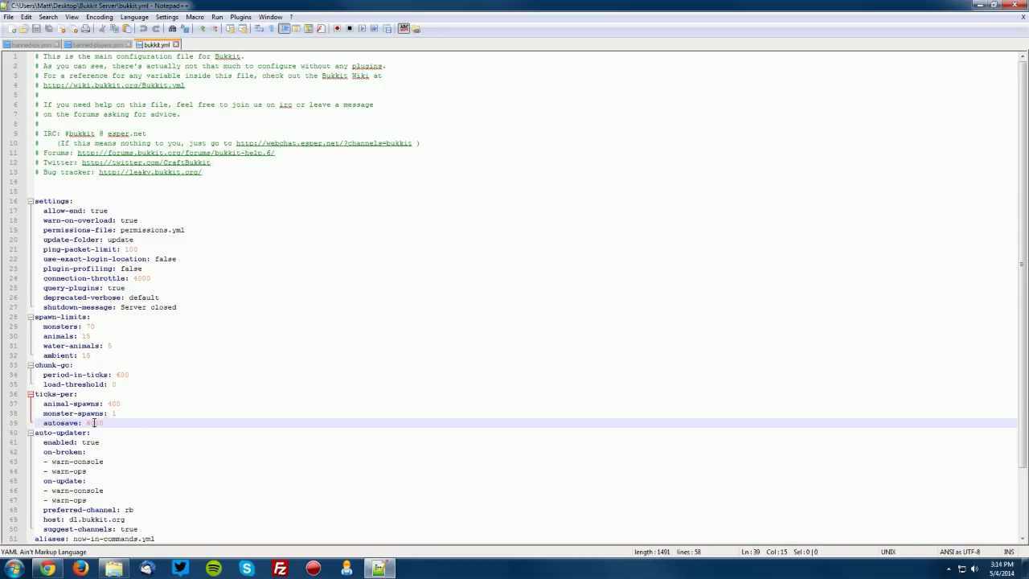
pyautogui.scroll(-1, 113, 417)
pyautogui.moveTo(141, 384); pyautogui.dragTo(44, 375)
pyautogui.click(147, 377)
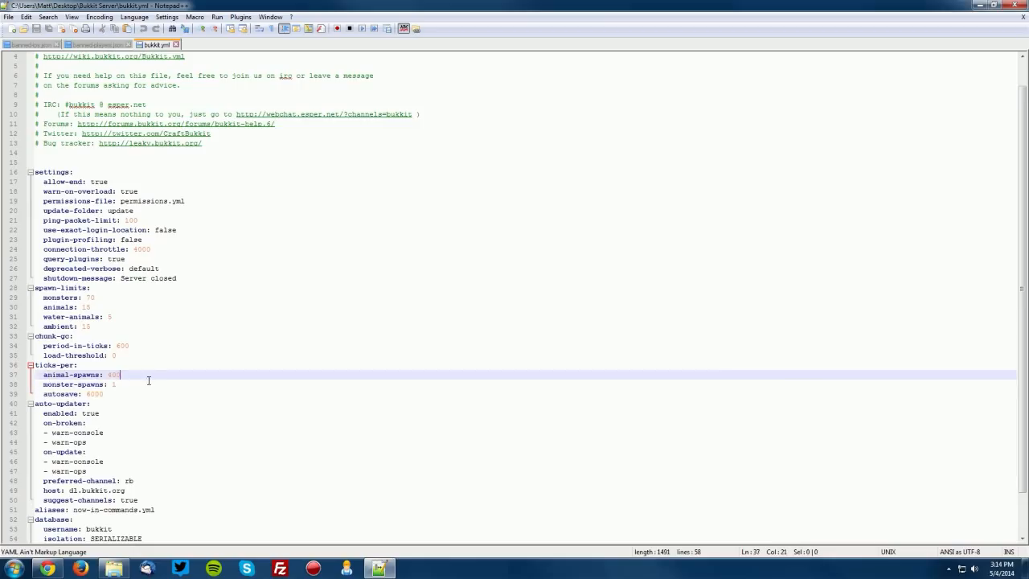
pyautogui.moveTo(127, 382); pyautogui.dragTo(35, 373)
# Step: Examine the auto-updater section's enabled entry alongside the update-folder entry in settings
pyautogui.moveTo(120, 402); pyautogui.dragTo(117, 398)
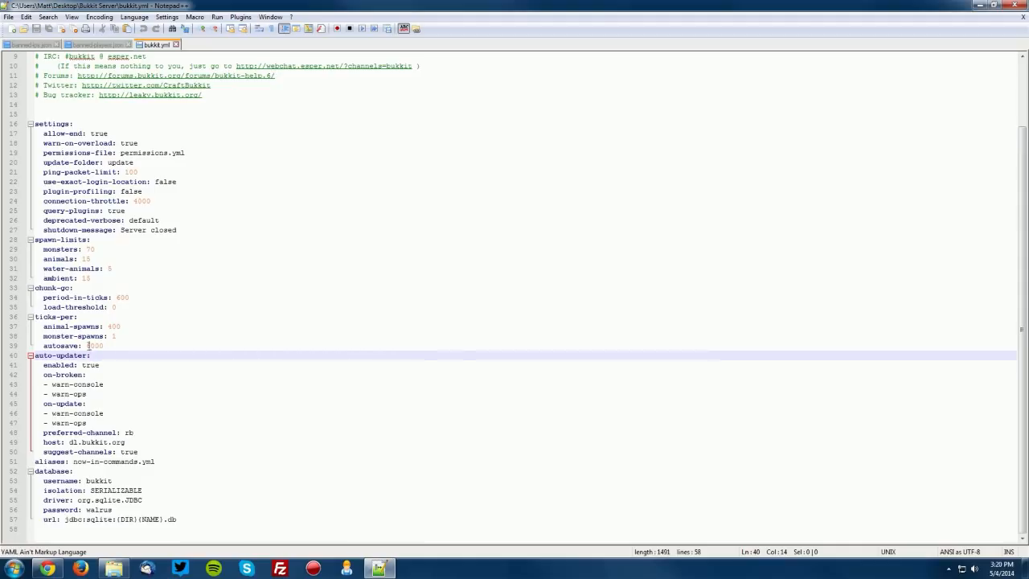
pyautogui.moveTo(147, 162); pyautogui.dragTo(35, 169)
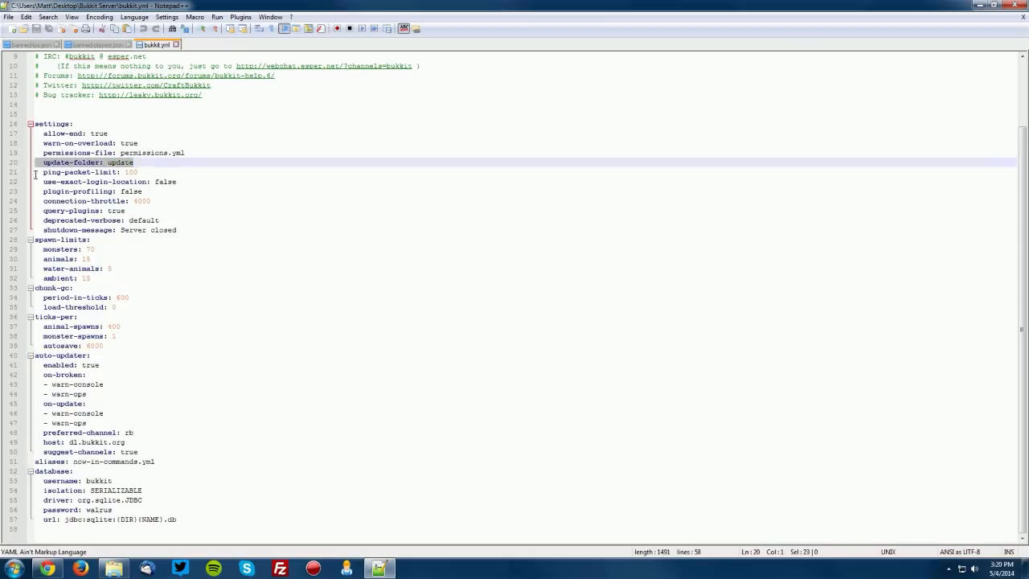
pyautogui.click(103, 365)
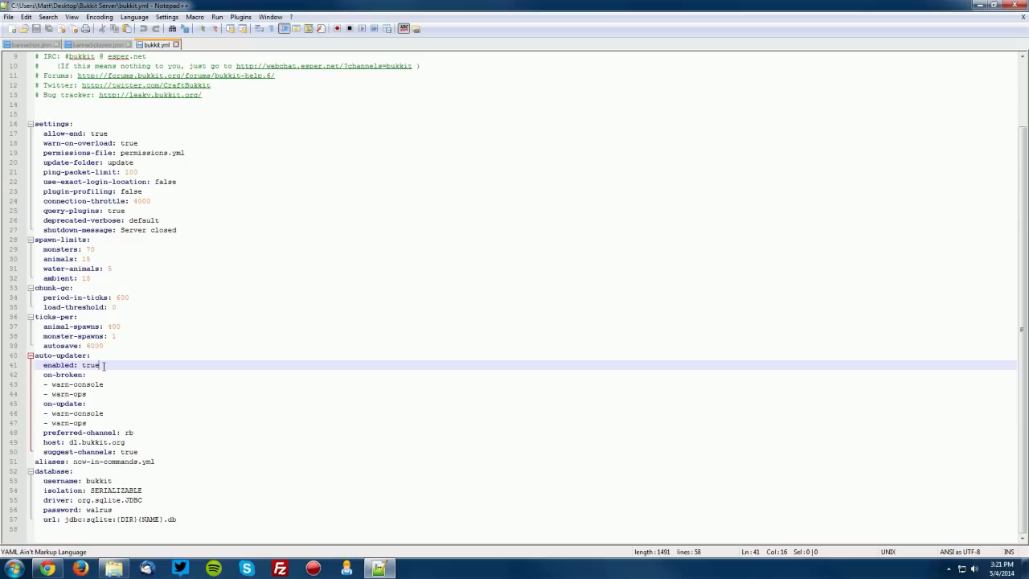
# Step: Examine the on-broken entry of the auto-updater section with its warn-console and warn-ops options
pyautogui.click(86, 375)
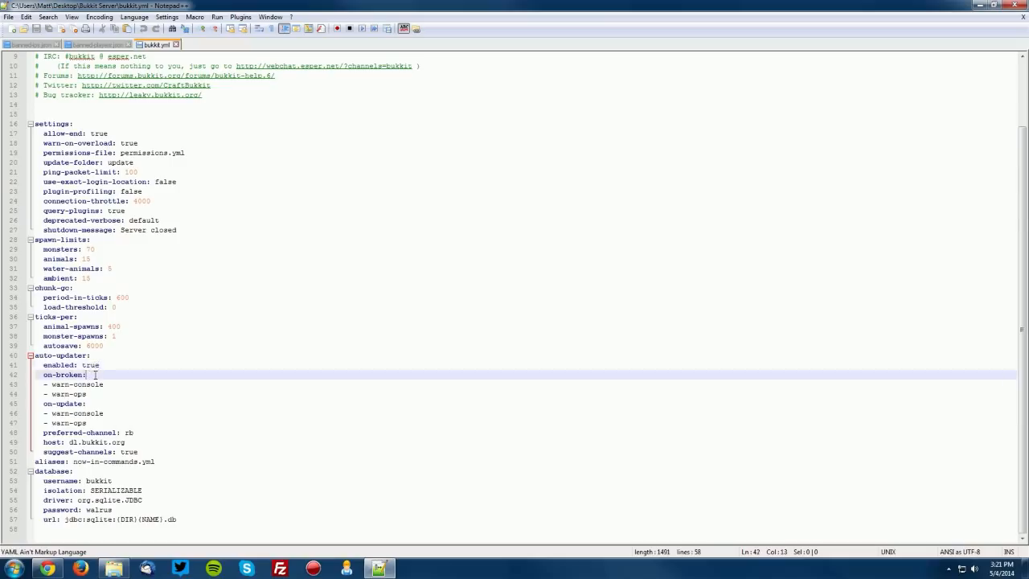
pyautogui.hotkey('shift', 'Home')
pyautogui.hotkey('shift', 'Home')
pyautogui.click(114, 375)
pyautogui.moveTo(103, 385); pyautogui.dragTo(4, 388)
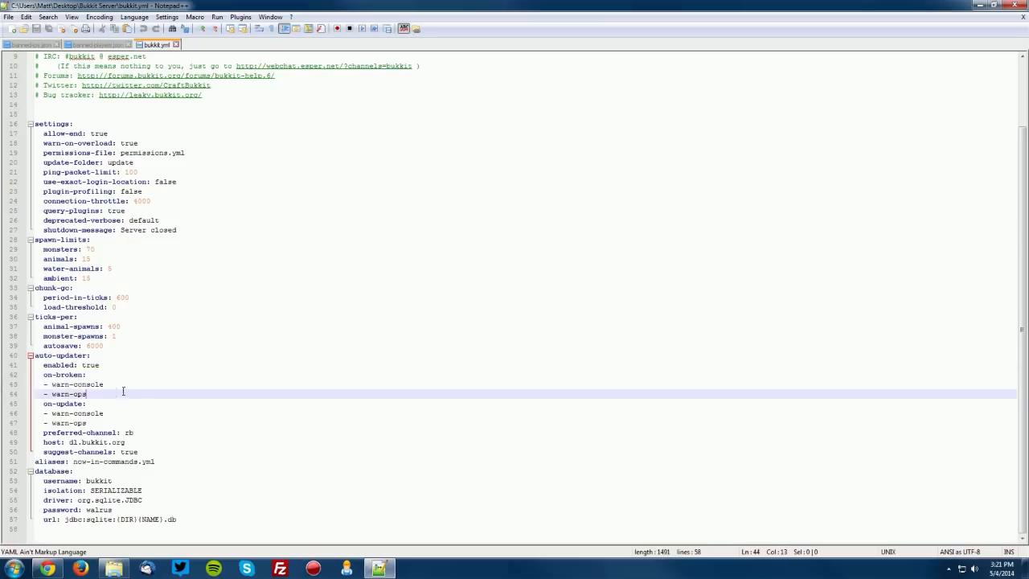
pyautogui.moveTo(105, 398); pyautogui.dragTo(32, 395)
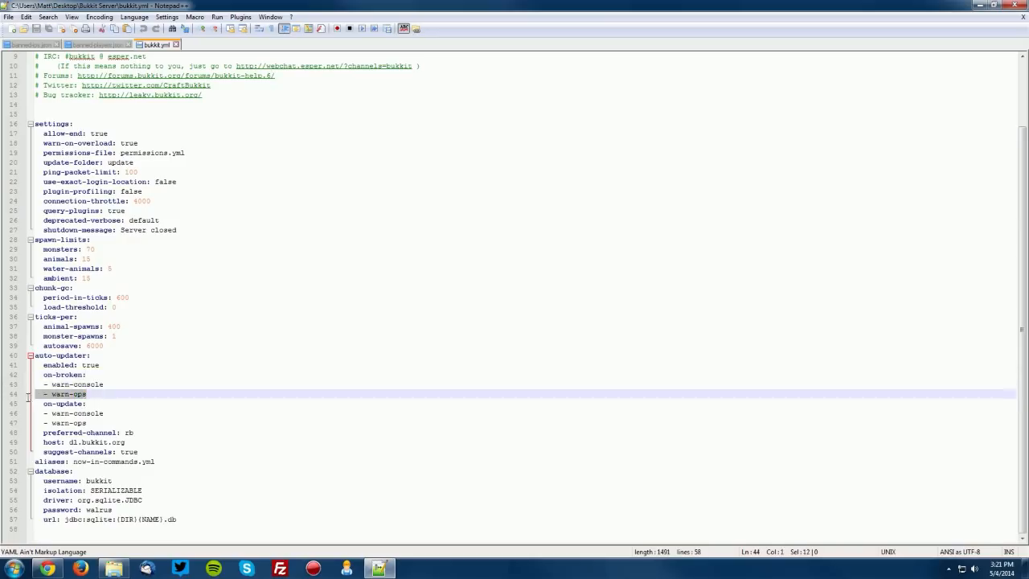
pyautogui.click(97, 394)
# Step: Examine the on-update entry of the auto-updater section with its warn-console and warn-ops options
pyautogui.press('Down')
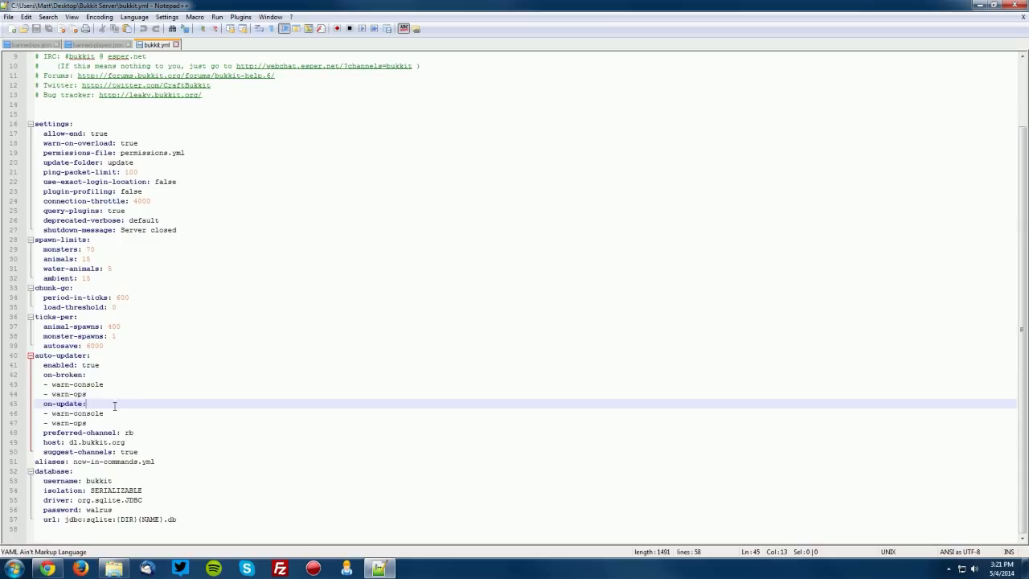
pyautogui.moveTo(106, 415); pyautogui.dragTo(18, 418)
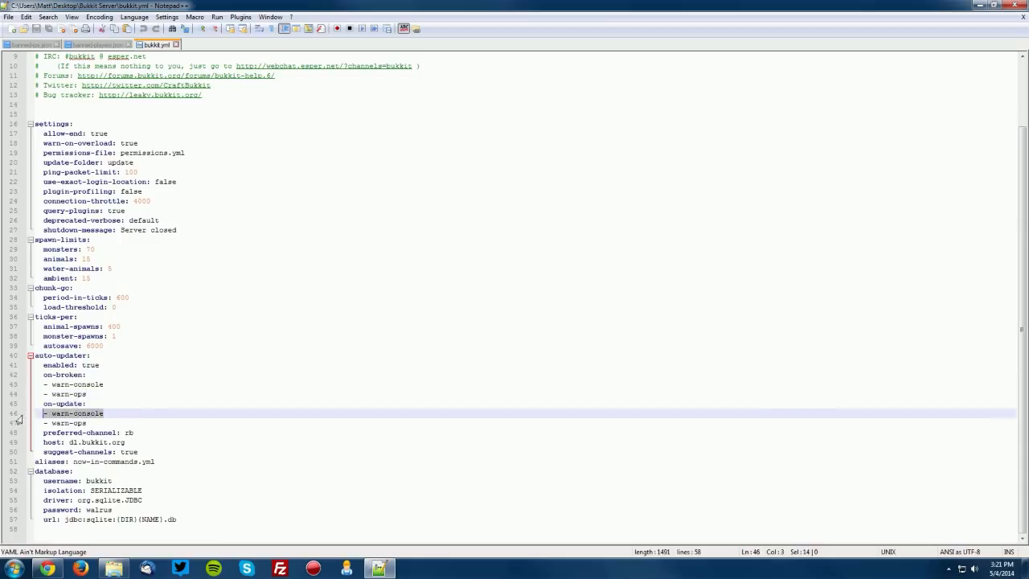
pyautogui.click(93, 424)
pyautogui.moveTo(106, 415); pyautogui.dragTo(22, 416)
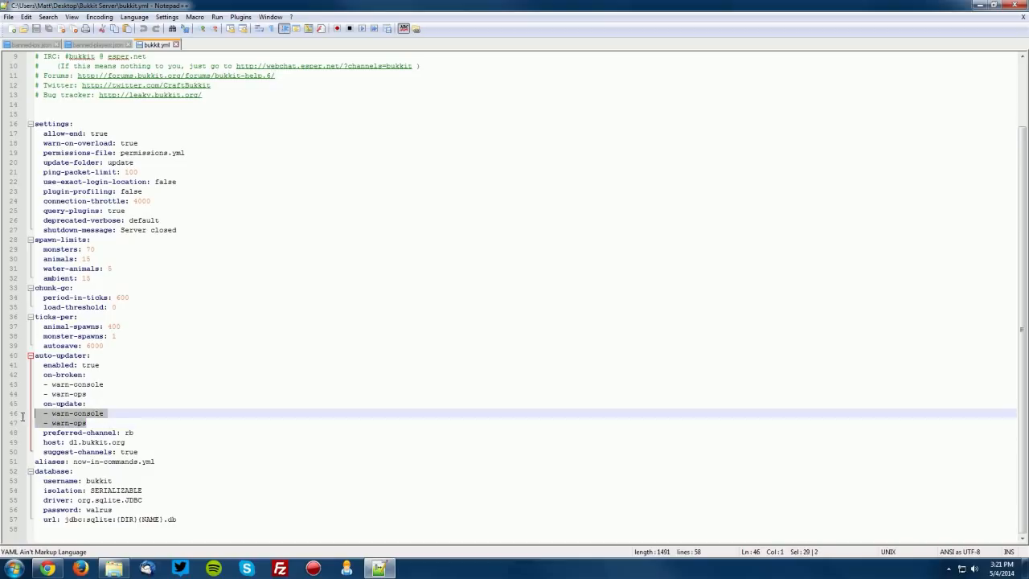
pyautogui.click(115, 425)
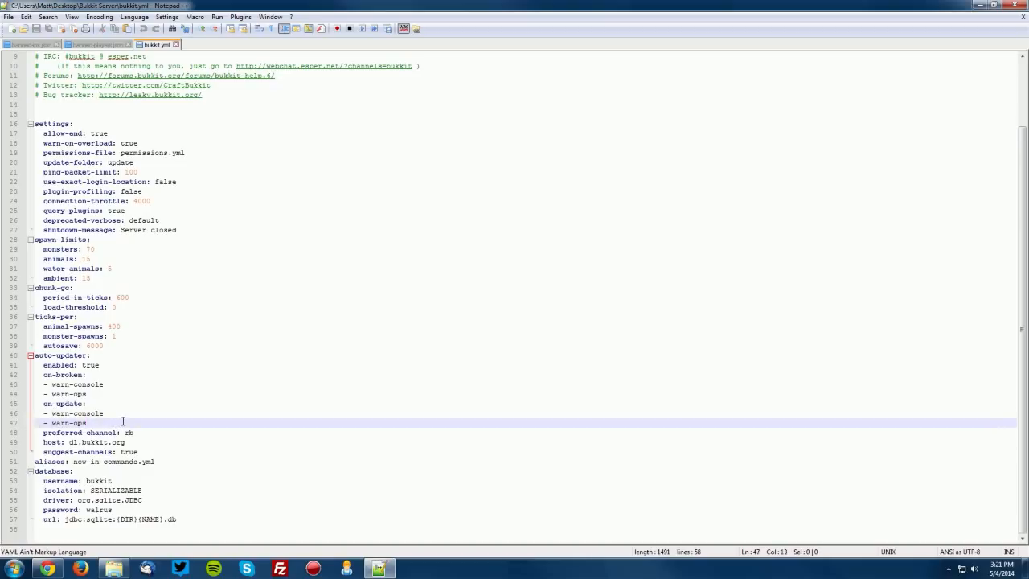
# Step: Examine the preferred-channel, host and suggest-channels entries in the auto-updater section
pyautogui.click(93, 432)
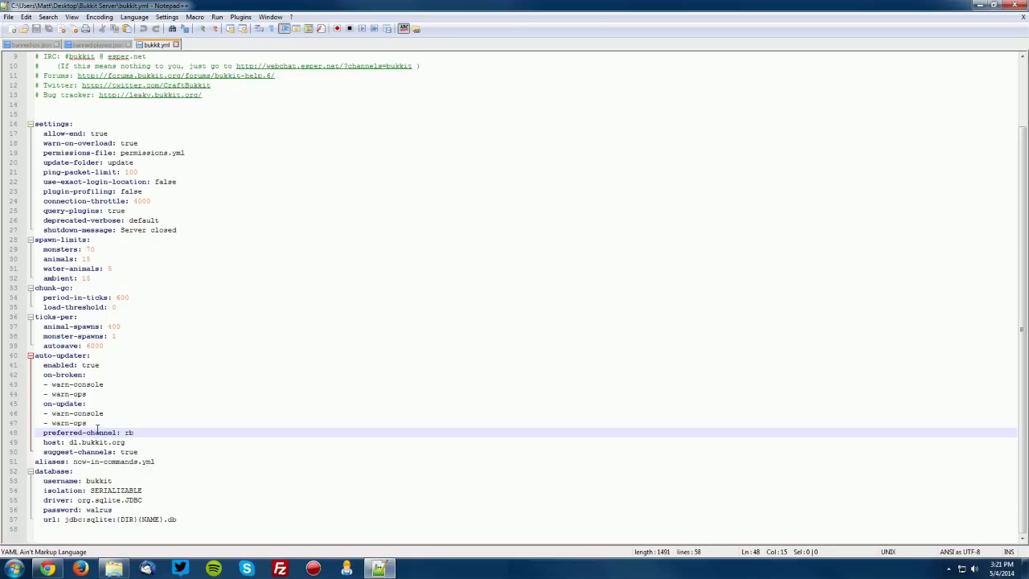
pyautogui.click(125, 442)
pyautogui.moveTo(129, 442); pyautogui.dragTo(20, 444)
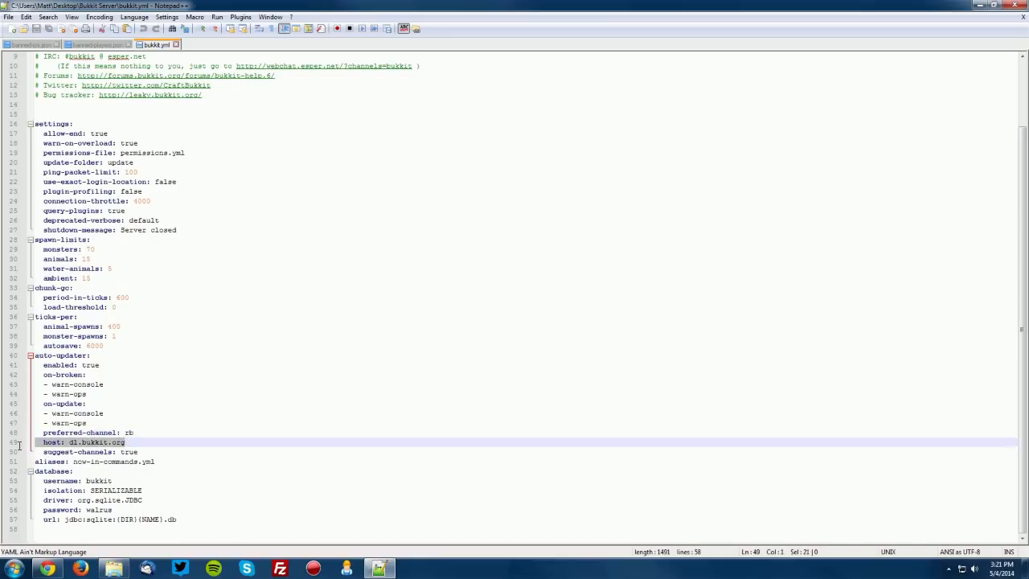
pyautogui.moveTo(138, 452); pyautogui.dragTo(11, 454)
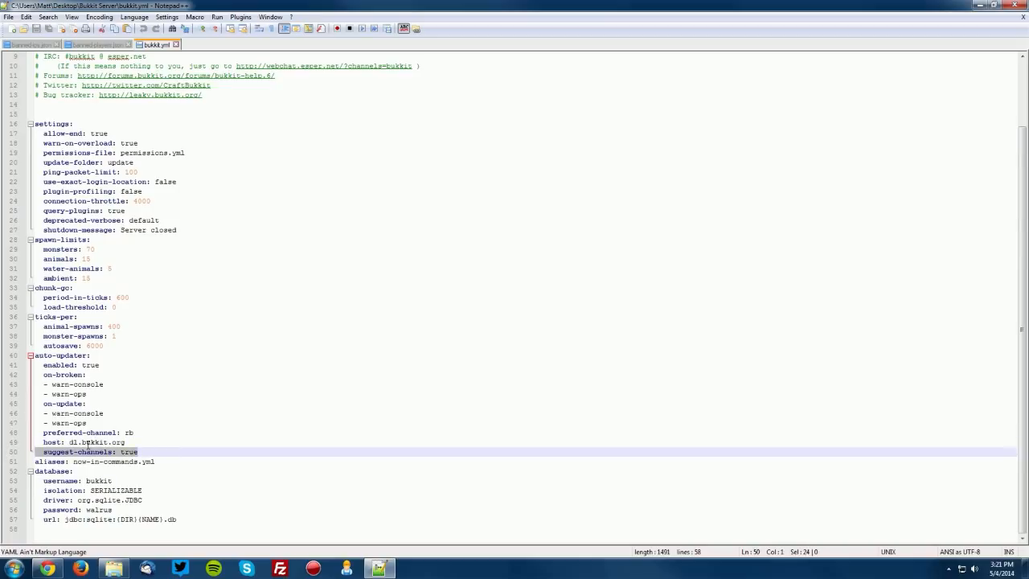
pyautogui.click(38, 444)
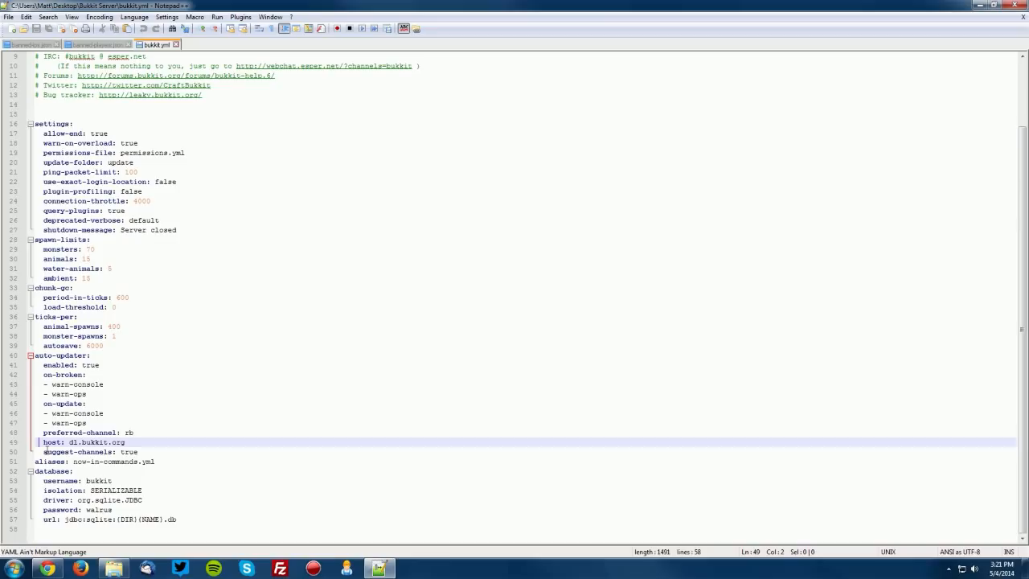
pyautogui.press('Down')
pyautogui.moveTo(144, 451); pyautogui.dragTo(4, 455)
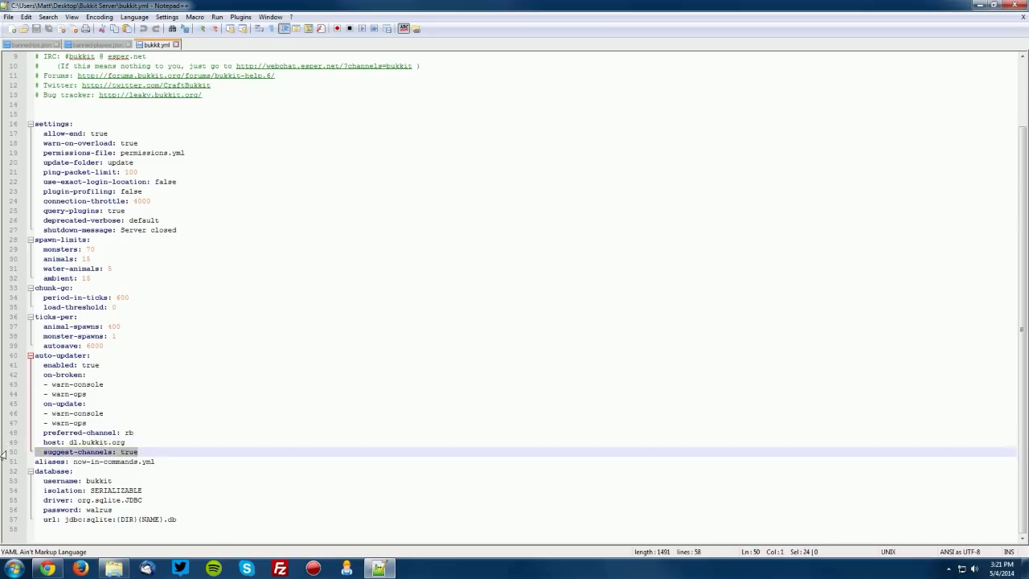
# Step: Examine the aliases entry that points to the commands file, and go to the database section below it
pyautogui.click(168, 462)
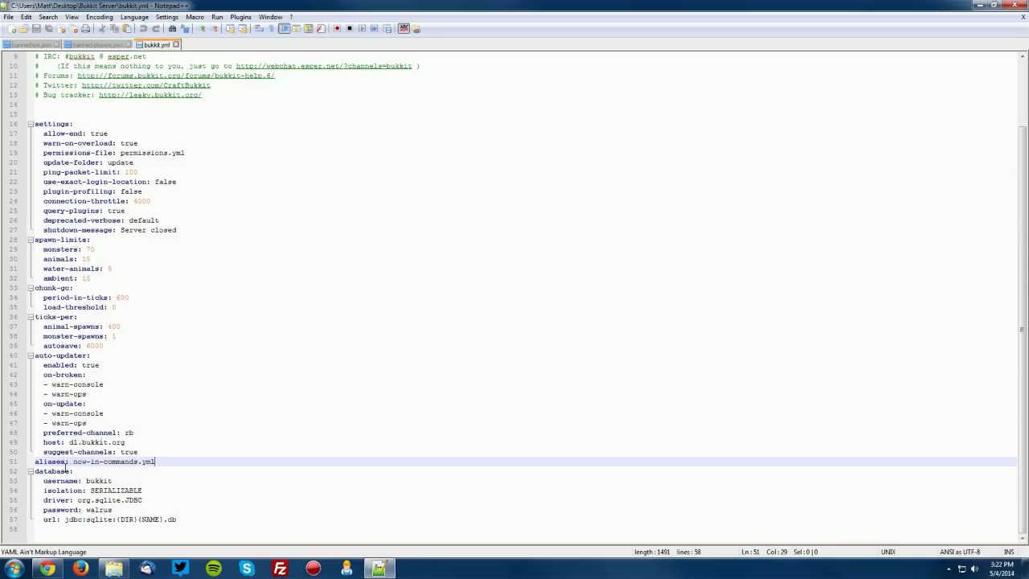
pyautogui.moveTo(42, 465); pyautogui.dragTo(137, 462)
pyautogui.click(107, 464)
pyautogui.moveTo(138, 462); pyautogui.dragTo(104, 468)
pyautogui.click(116, 462)
pyautogui.moveTo(177, 464); pyautogui.dragTo(22, 470)
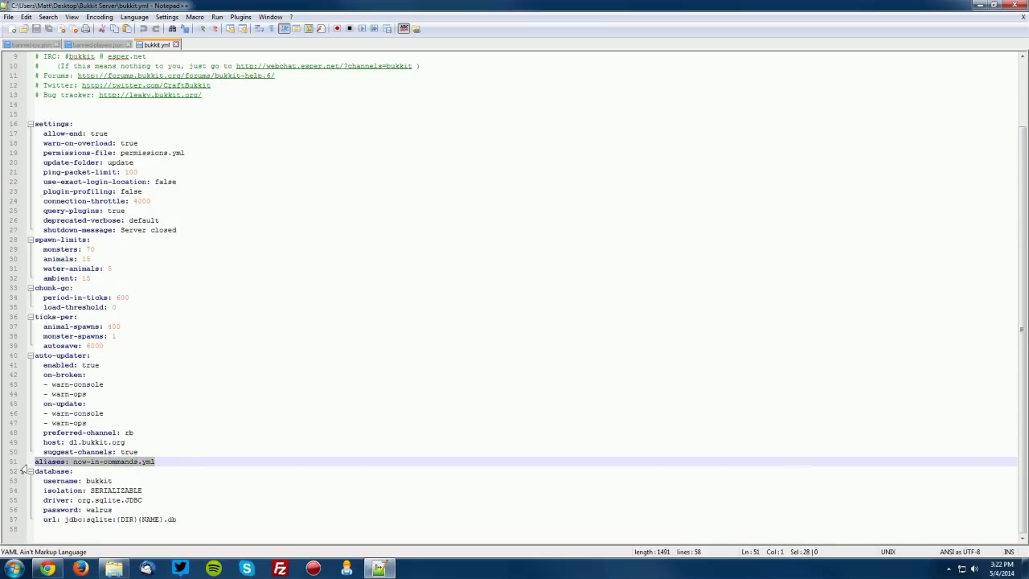
pyautogui.click(79, 462)
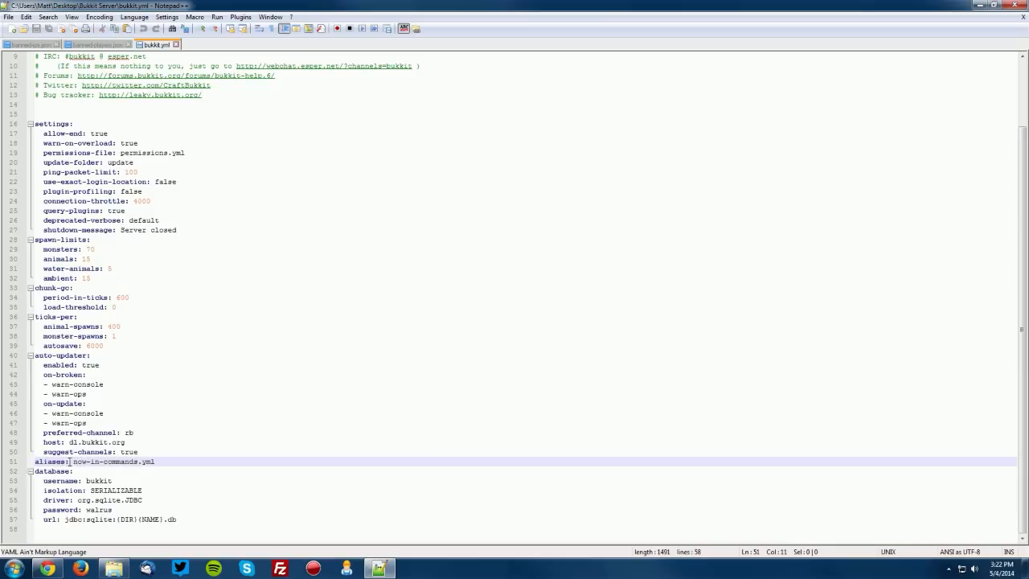
pyautogui.moveTo(104, 462); pyautogui.dragTo(37, 467)
pyautogui.click(120, 462)
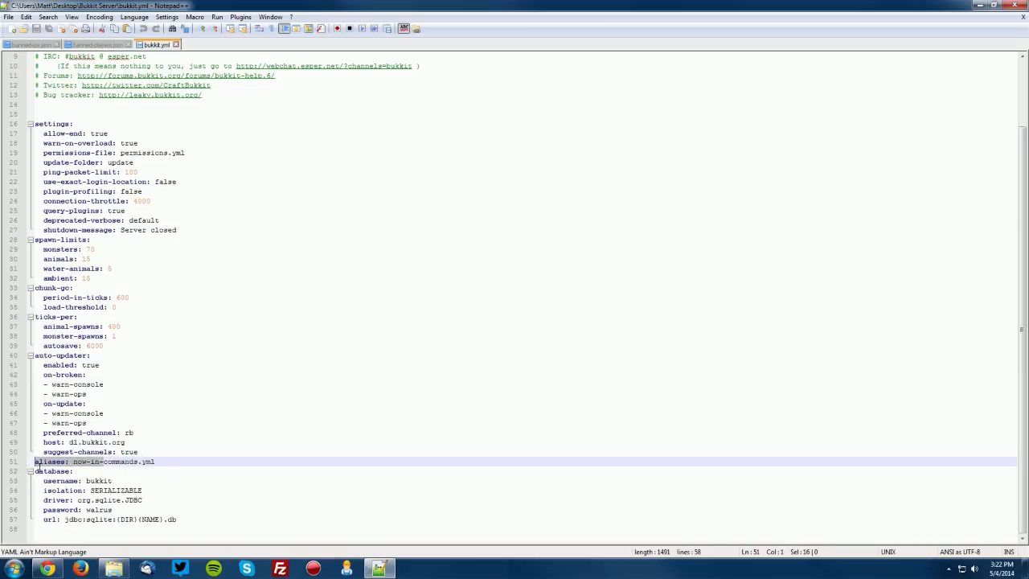
pyautogui.click(161, 462)
pyautogui.moveTo(161, 462); pyautogui.dragTo(14, 462)
pyautogui.click(84, 472)
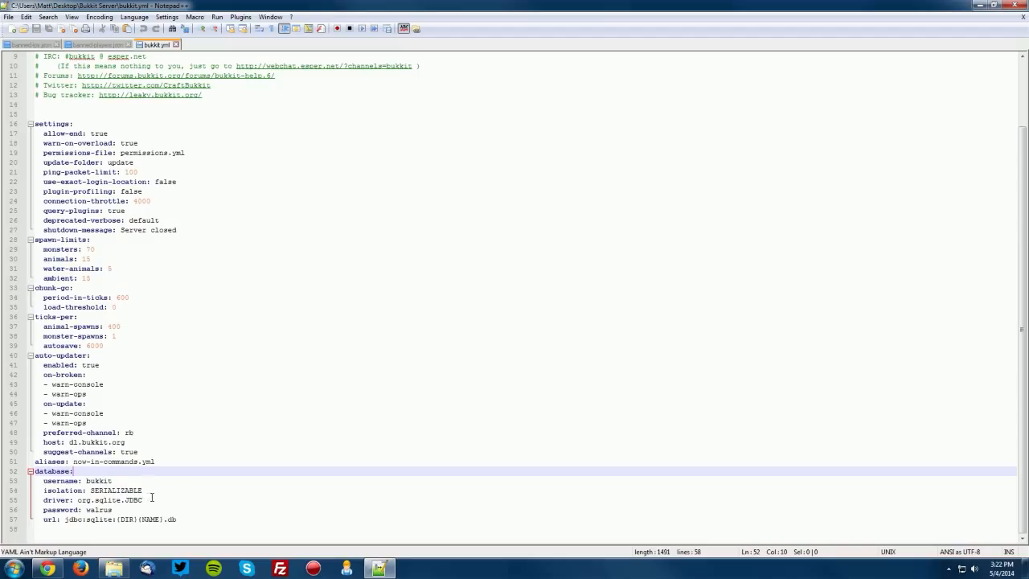
# Step: Examine the username, isolation and driver entries of the database section in bukkit.yml
pyautogui.press('Down')
pyautogui.press('Down')
pyautogui.press('Down')
pyautogui.press('Down')
pyautogui.press('Down')
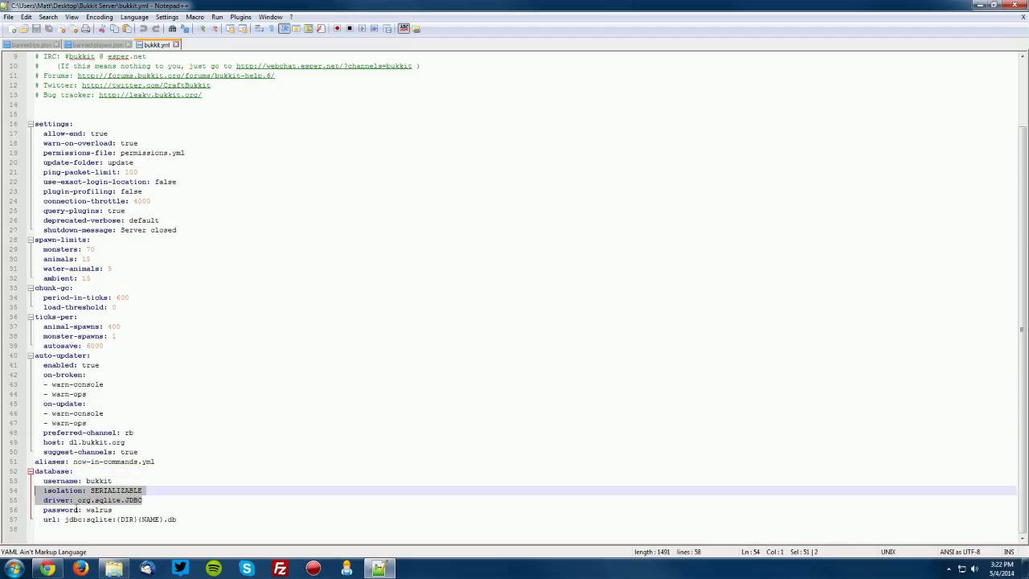
pyautogui.press('End')
pyautogui.hotkey('shift', 'Home')
pyautogui.hotkey('shift', 'Home')
# Step: Examine the password, username and url entries of the database section, and close the editor
pyautogui.click(120, 509)
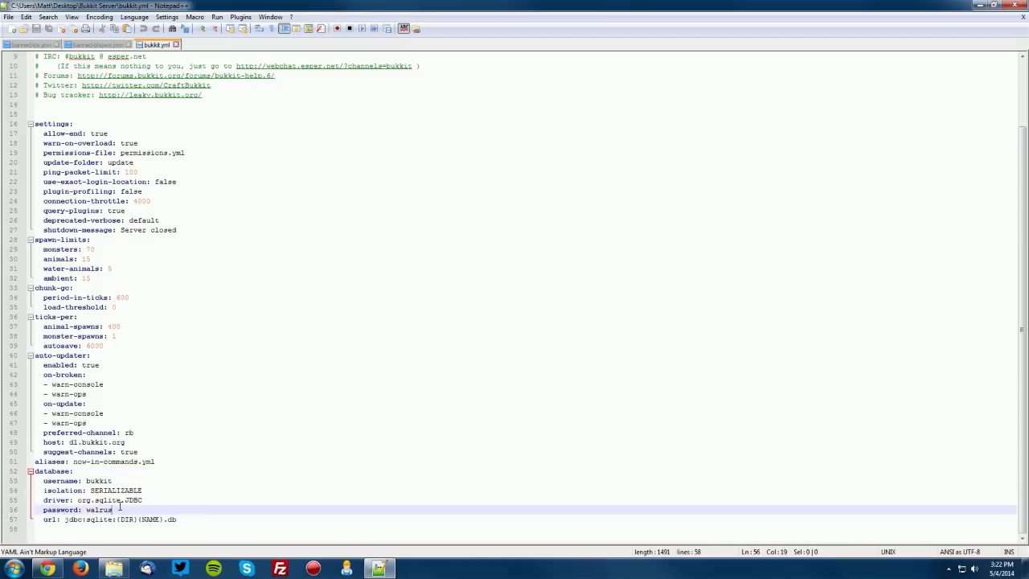
pyautogui.moveTo(121, 509); pyautogui.dragTo(58, 509)
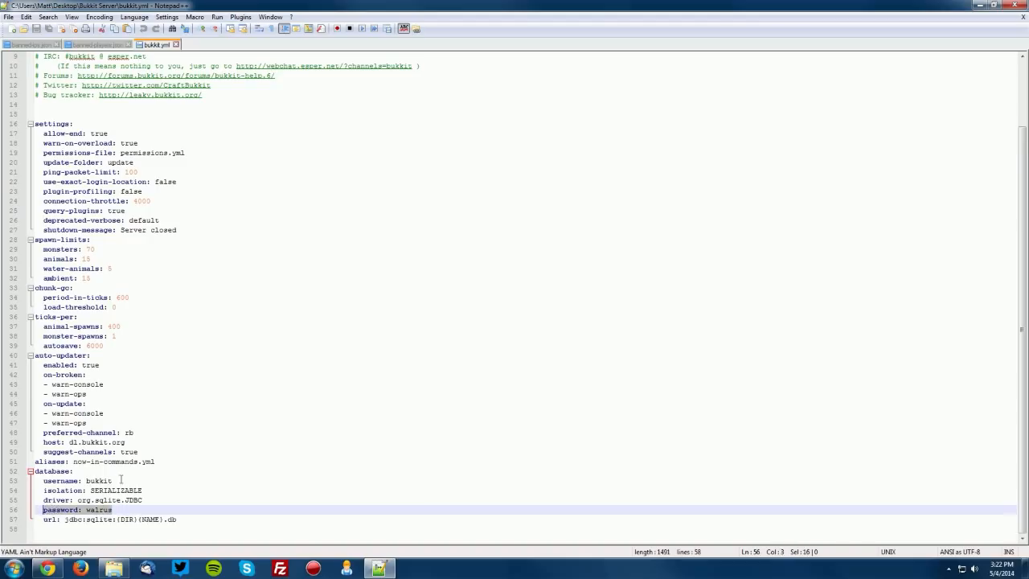
pyautogui.press('Up')
pyautogui.press('Up')
pyautogui.press('Up')
pyautogui.press('End')
pyautogui.hotkey('shift', 'Home')
pyautogui.moveTo(48, 519); pyautogui.dragTo(173, 521)
pyautogui.press('Up')
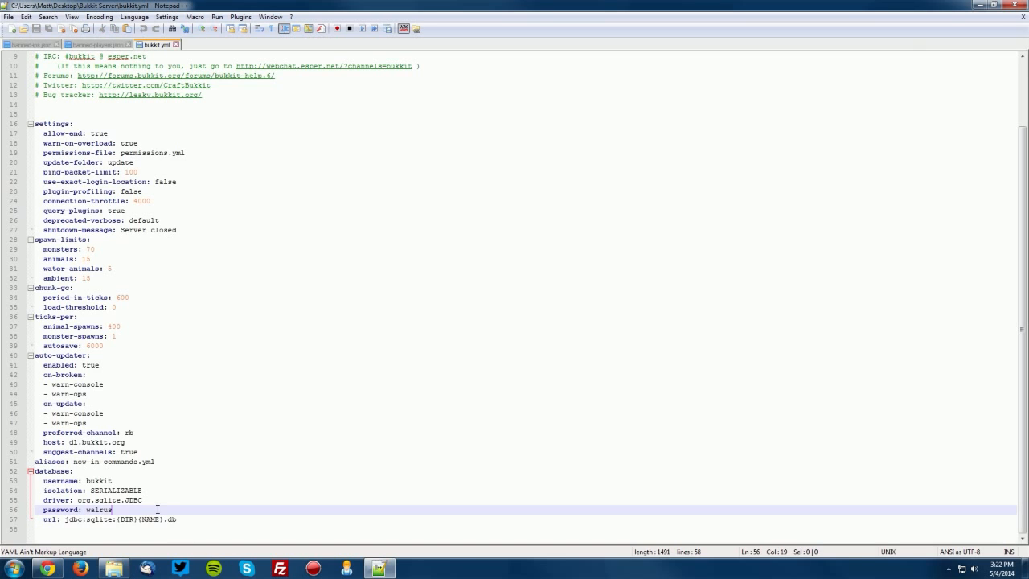
pyautogui.click(120, 480)
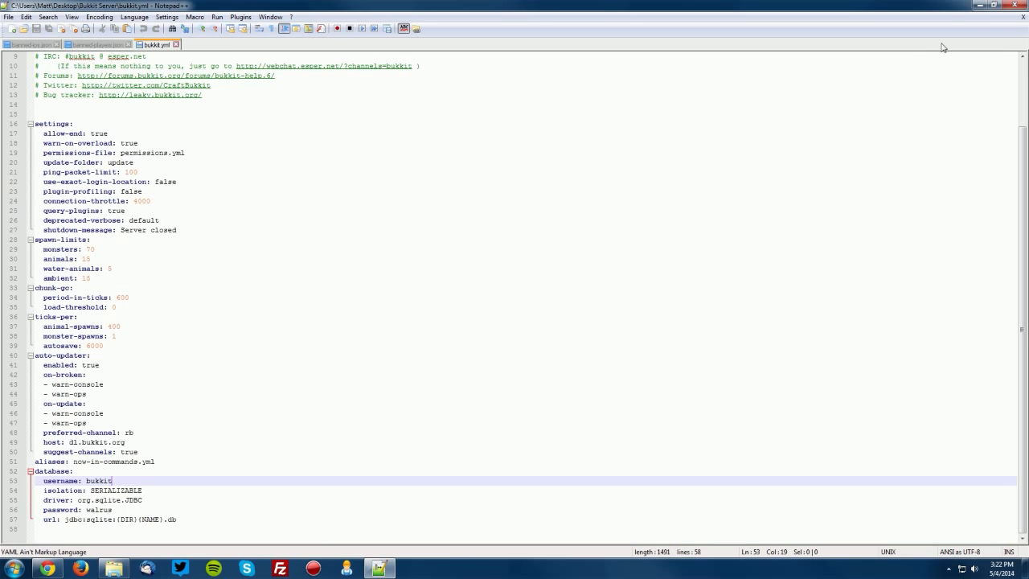
pyautogui.click(1013, 8)
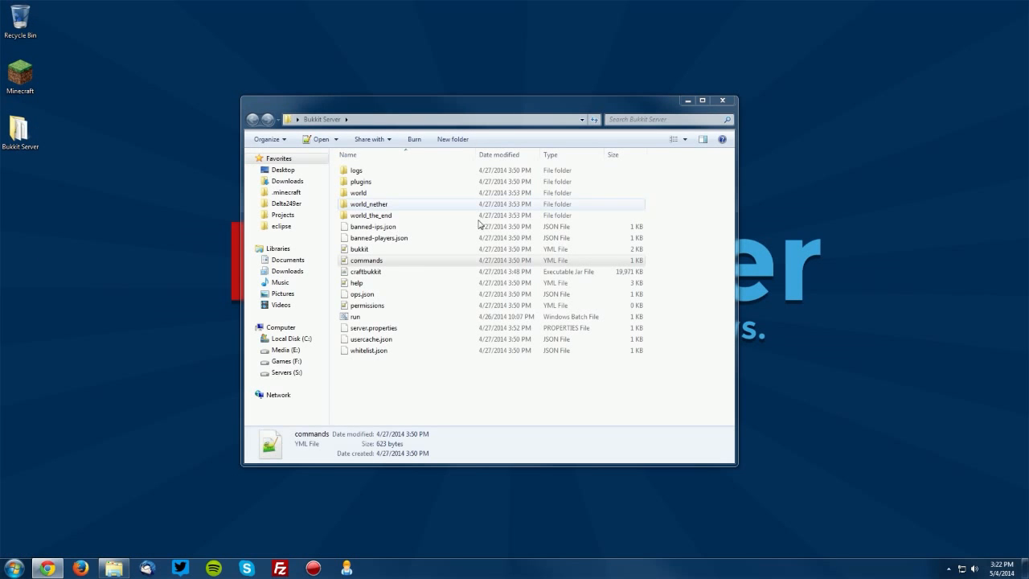
# Step: Open the commands file in Notepad++ and examine its aliases, icanhasbukkit, command-block-overrides and version entries
pyautogui.rightClick(371, 262)
pyautogui.click(404, 303)
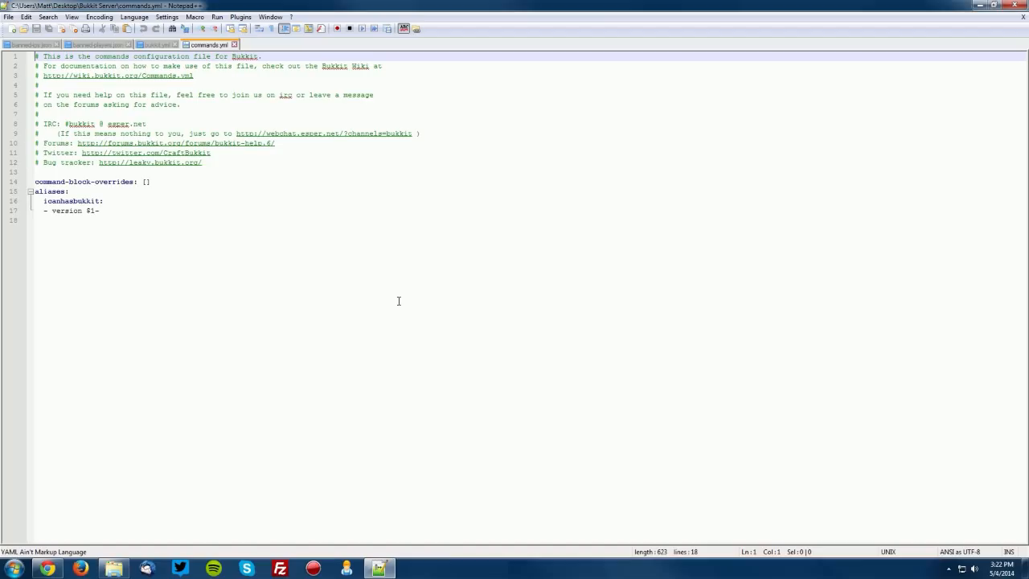
pyautogui.click(85, 192)
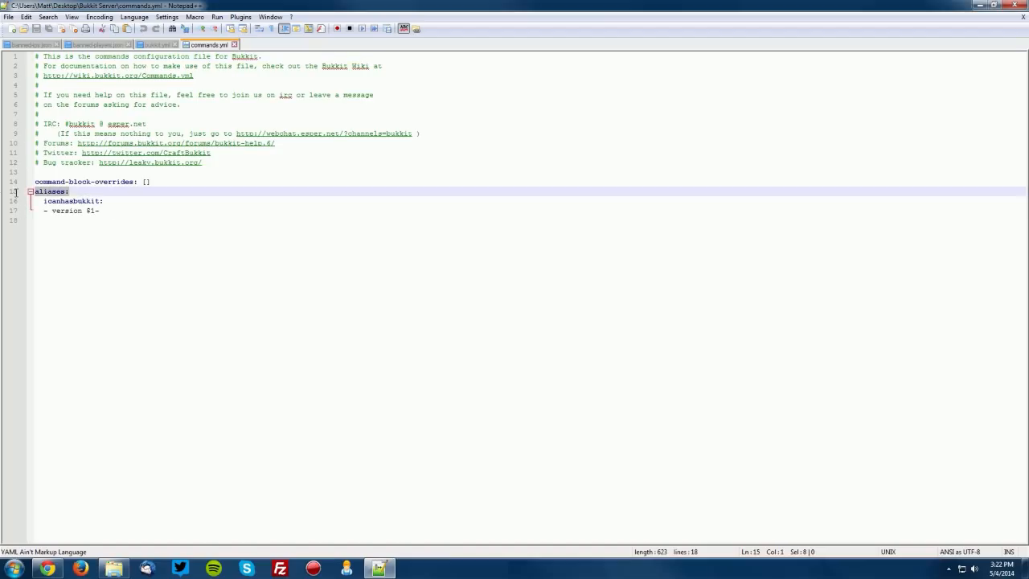
pyautogui.moveTo(39, 201); pyautogui.dragTo(102, 201)
pyautogui.click(103, 182)
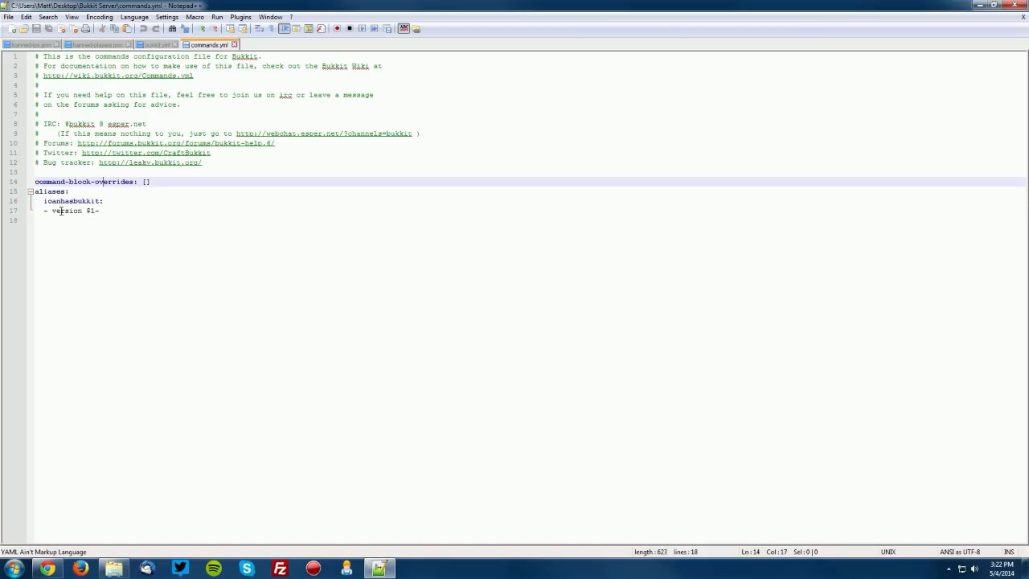
pyautogui.moveTo(57, 210); pyautogui.dragTo(98, 209)
# Step: Try adding a "- ban thisguy" command below the version line of the icanhasbukkit alias, and highlight the alias's commands
pyautogui.click(94, 213)
pyautogui.click(98, 210)
pyautogui.click(101, 210)
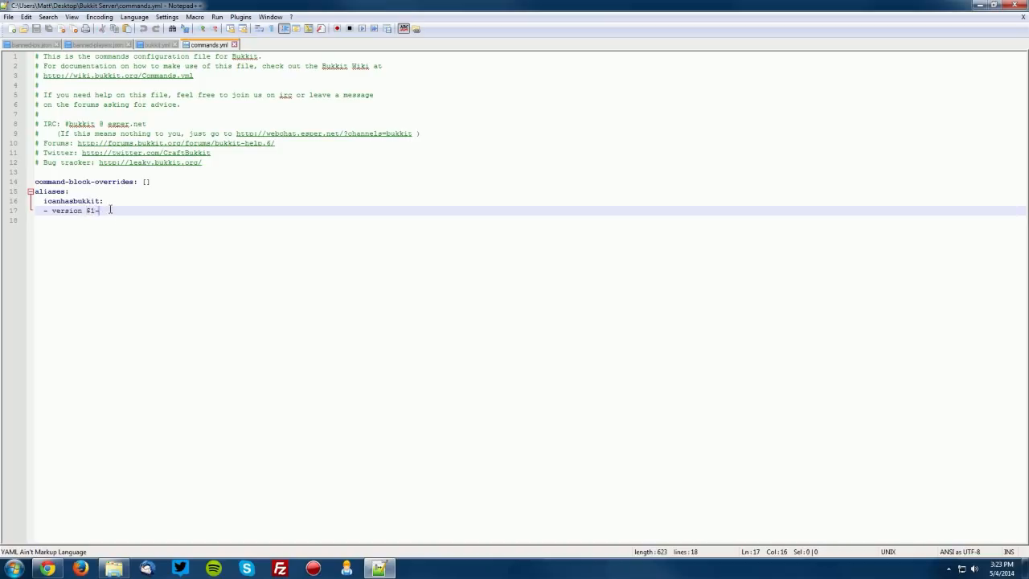
pyautogui.press('Return')
pyautogui.write('-')
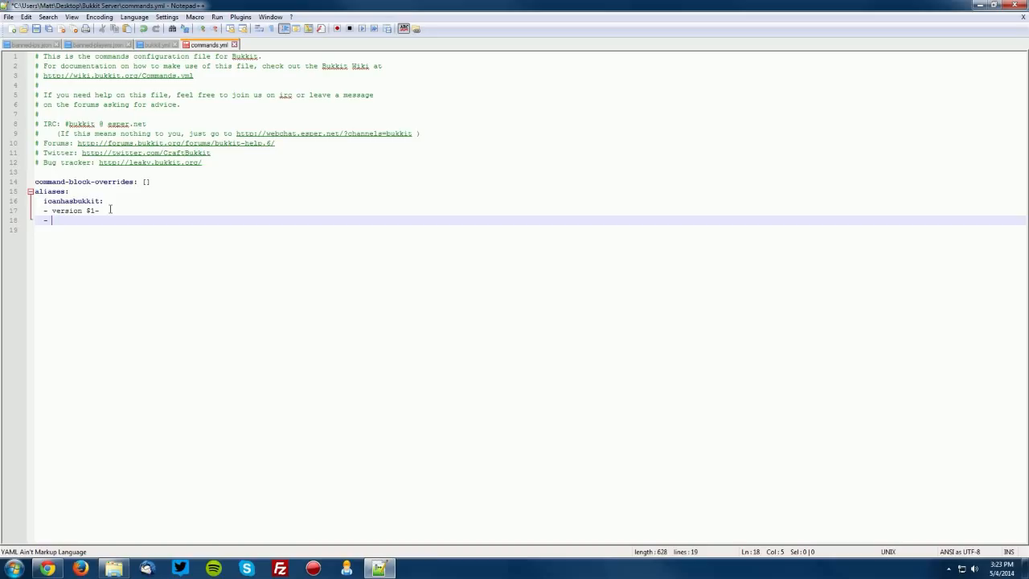
pyautogui.write(' ban thisguy')
pyautogui.moveTo(111, 222); pyautogui.dragTo(33, 211)
pyautogui.click(91, 230)
pyautogui.moveTo(90, 230); pyautogui.dragTo(34, 210)
pyautogui.press('Tab')
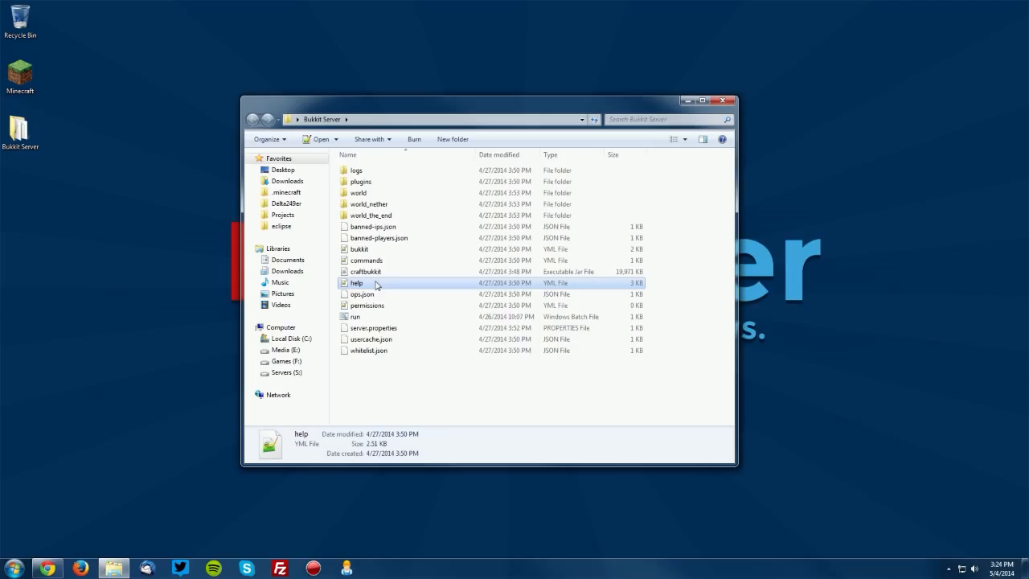
# Step: Open the help file in Notepad++ and go to its general-topics entry
pyautogui.rightClick(375, 285)
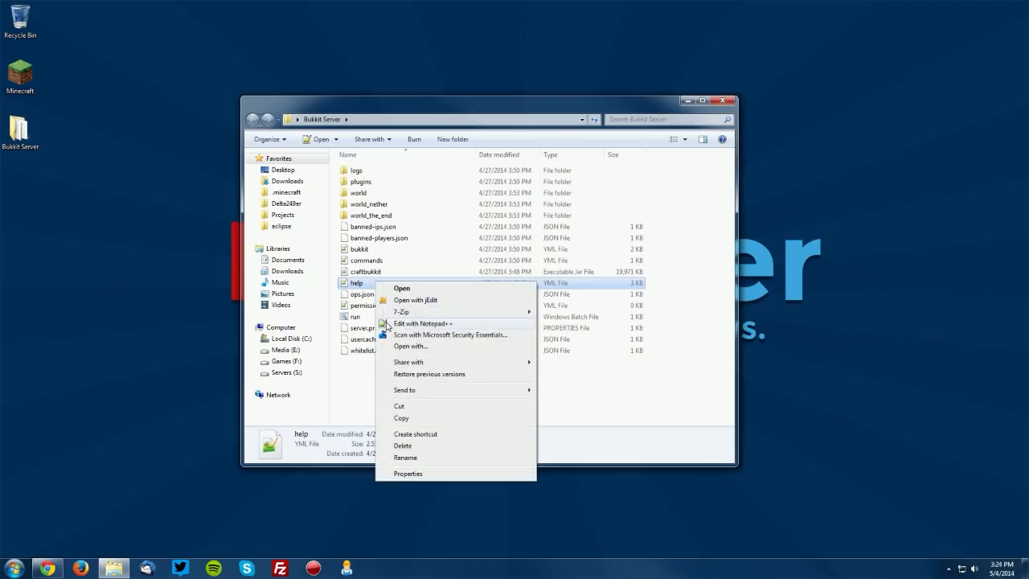
pyautogui.click(392, 323)
pyautogui.click(146, 183)
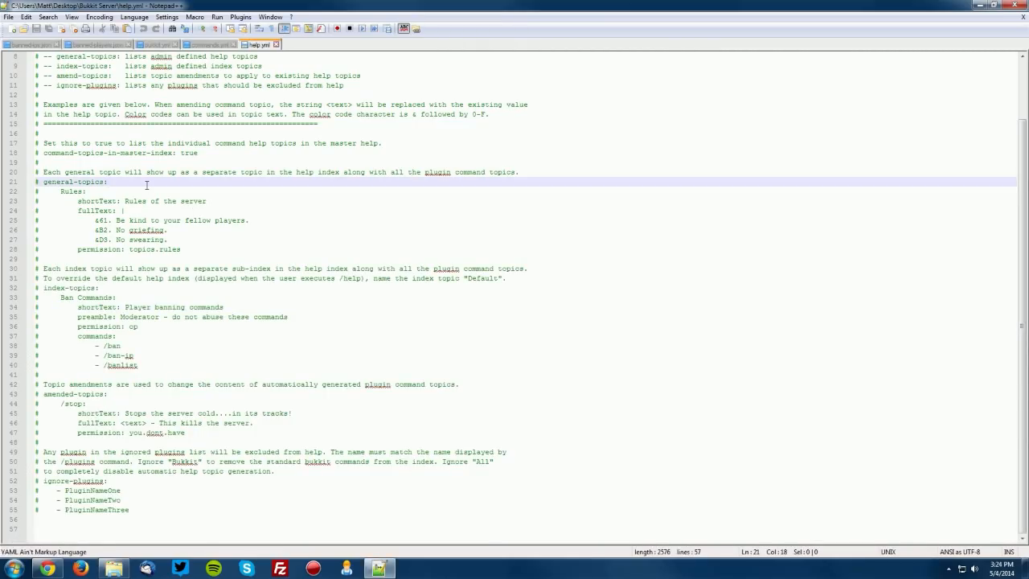
pyautogui.click(38, 181)
pyautogui.click(114, 183)
# Step: Examine the shortText and fullText lines of the Rules topic under general-topics
pyautogui.press('Down')
pyautogui.press('Down')
pyautogui.press('Down')
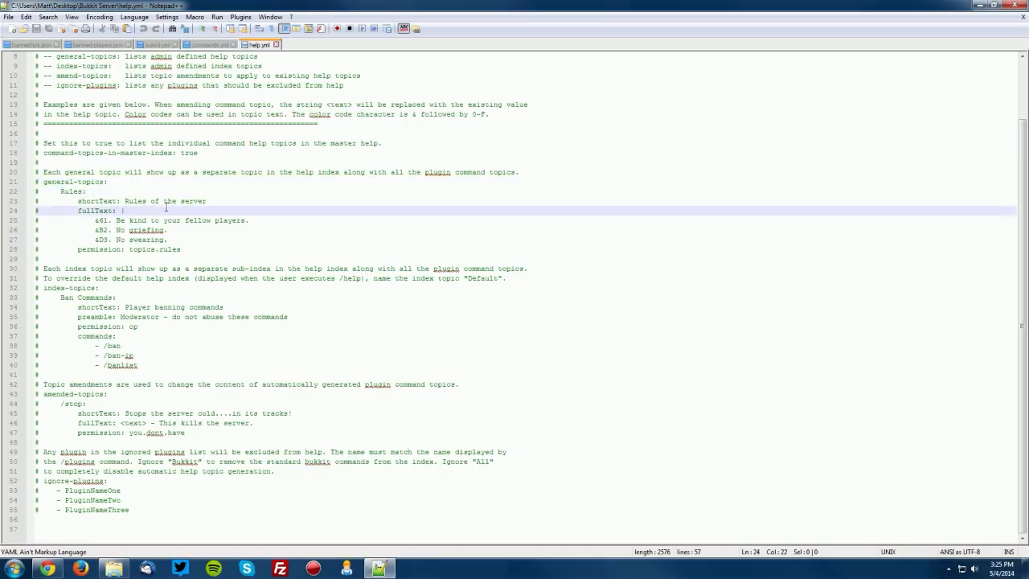
pyautogui.press('Up')
pyautogui.press('Up')
pyautogui.press('Down')
pyautogui.press('Down')
# Step: Examine the introductory comments of help.yml about amending command topics and using color codes
pyautogui.moveTo(527, 170); pyautogui.dragTo(412, 167)
pyautogui.click(226, 109)
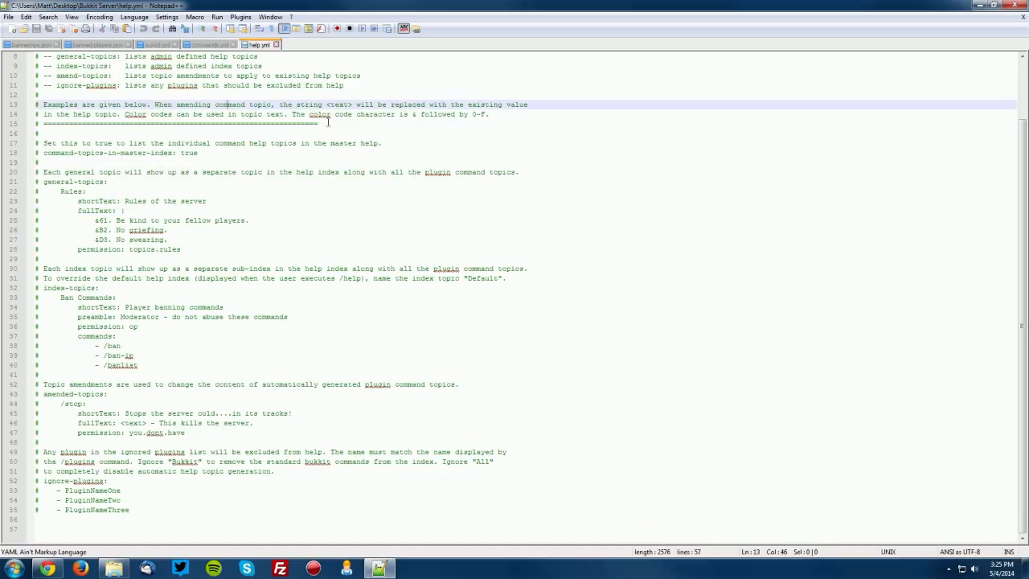
pyautogui.moveTo(329, 127); pyautogui.dragTo(30, 105)
pyautogui.click(321, 162)
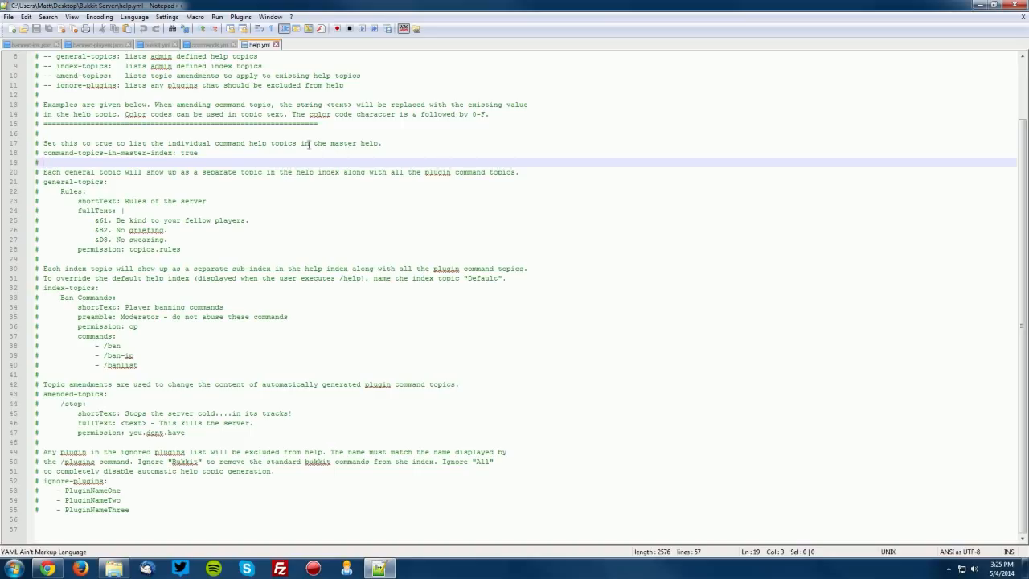
pyautogui.click(206, 124)
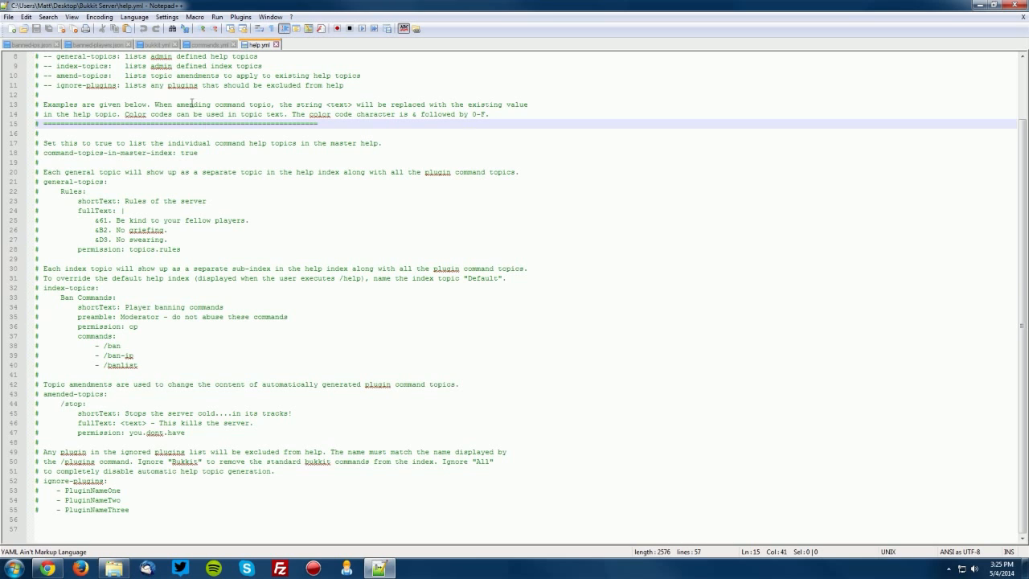
pyautogui.scroll(2, 206, 127)
pyautogui.scroll(-2, 185, 185)
pyautogui.scroll(2, 172, 217)
pyautogui.scroll(-2, 166, 233)
# Step: Examine the color-coded rule lines in the fullText of the Rules topic, down to its permission line
pyautogui.click(72, 191)
pyautogui.click(99, 211)
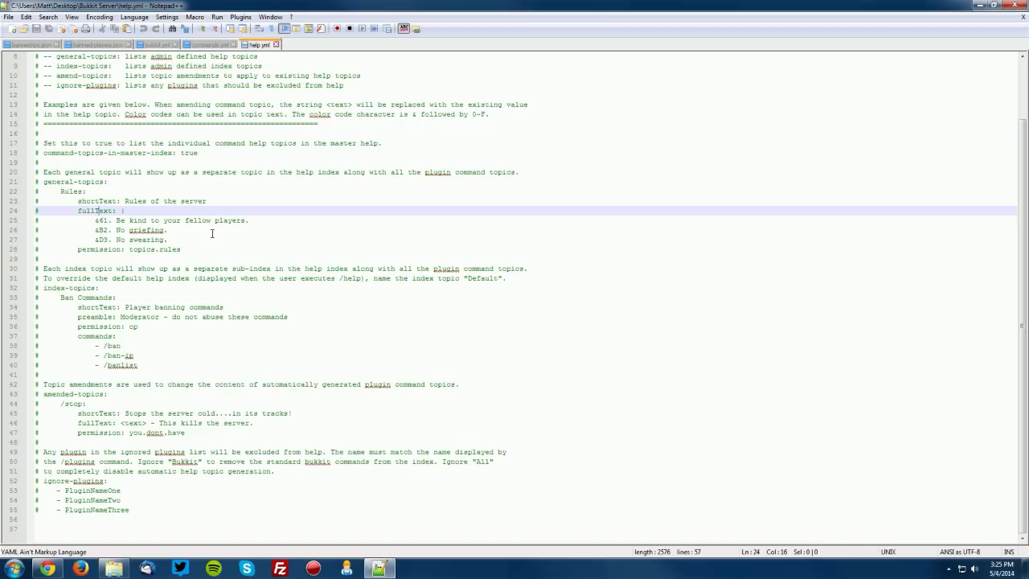
pyautogui.click(160, 240)
pyautogui.moveTo(172, 239); pyautogui.dragTo(100, 230)
pyautogui.click(132, 240)
pyautogui.click(103, 220)
pyautogui.click(104, 221)
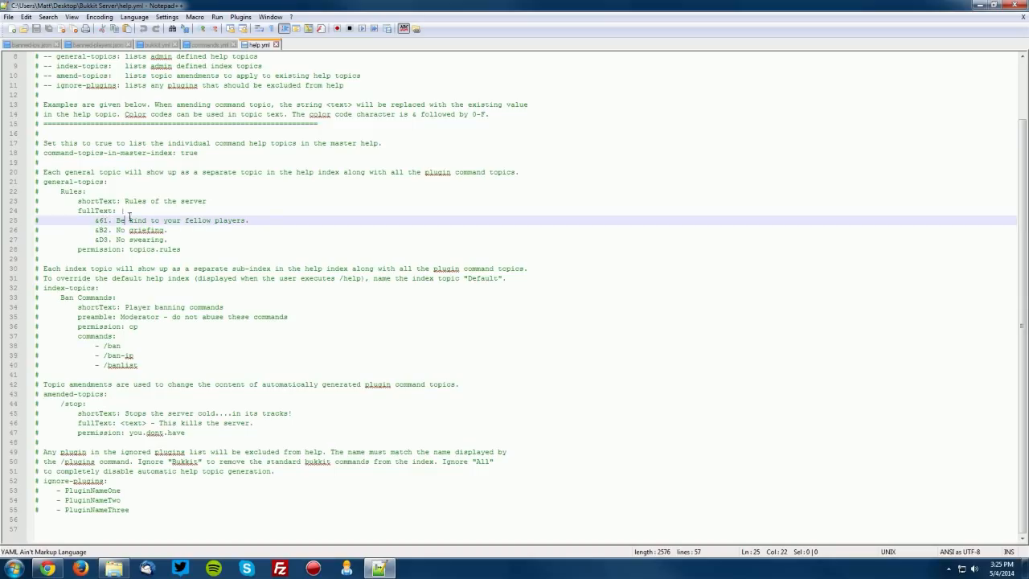
pyautogui.moveTo(249, 220); pyautogui.dragTo(23, 253)
# Step: Examine the Rules permission and the Ban Commands example under index-topics, including its list of commands
pyautogui.click(142, 280)
pyautogui.click(157, 269)
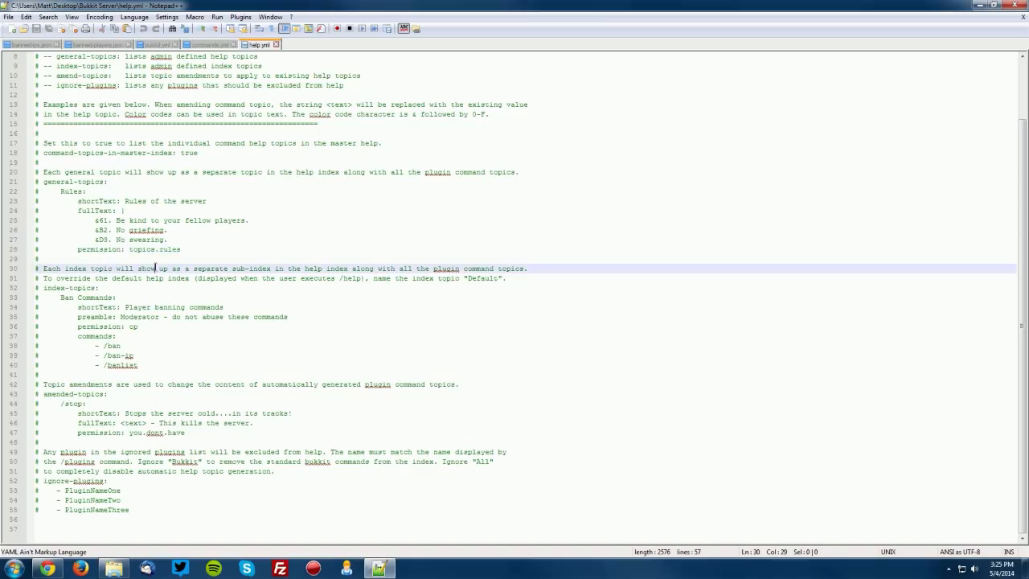
pyautogui.click(195, 250)
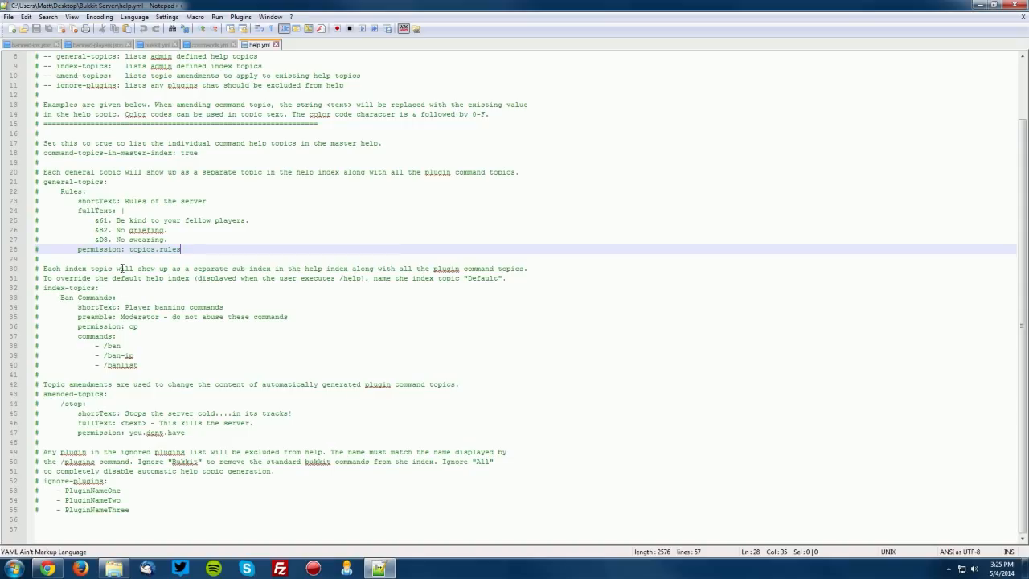
pyautogui.moveTo(35, 375); pyautogui.dragTo(35, 307)
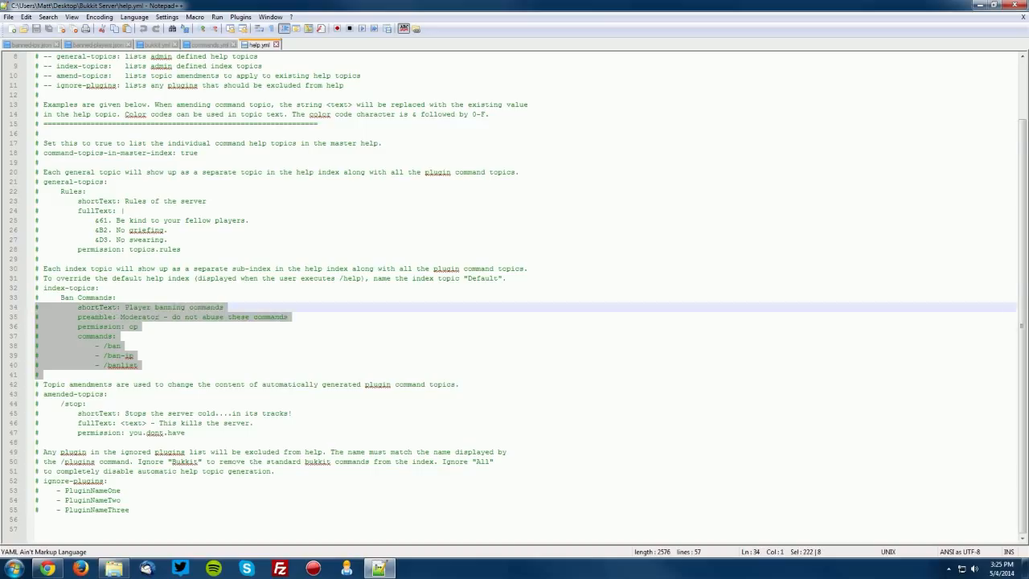
pyautogui.click(171, 384)
pyautogui.click(150, 366)
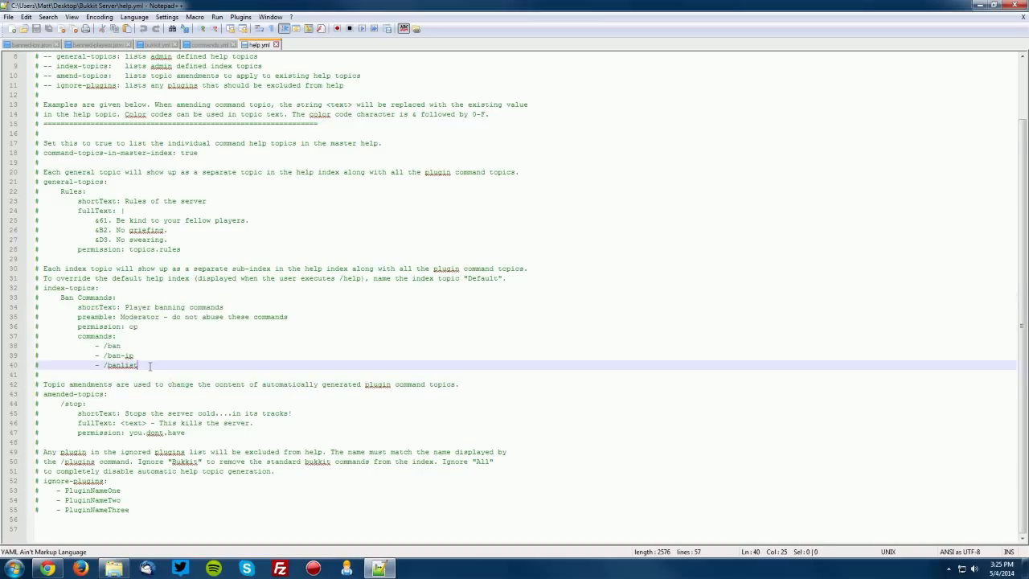
# Step: Examine the /stop example under amended-topics and the Ban Commands preamble, and close the editor
pyautogui.click(122, 414)
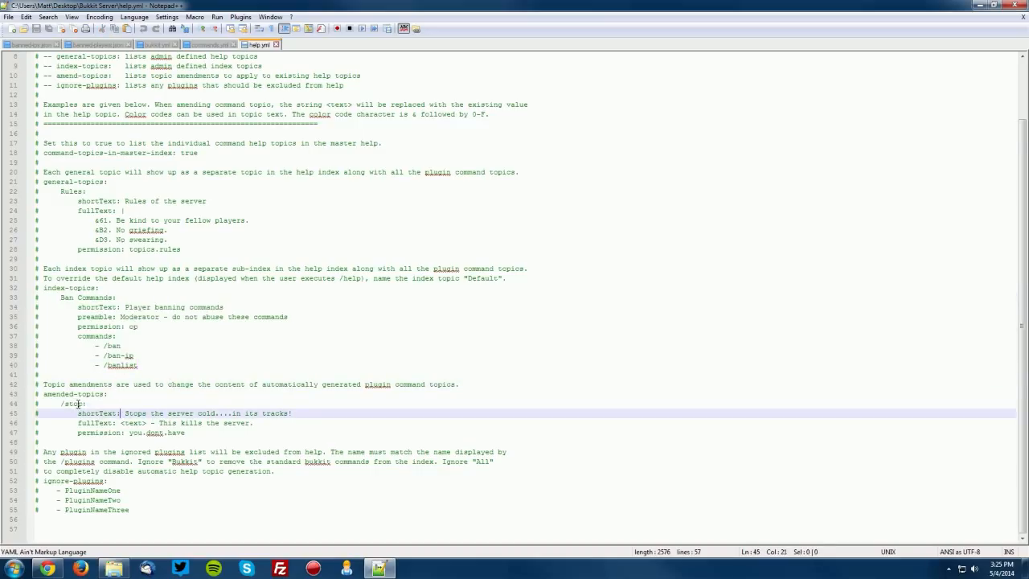
pyautogui.moveTo(230, 432); pyautogui.dragTo(8, 404)
pyautogui.click(157, 434)
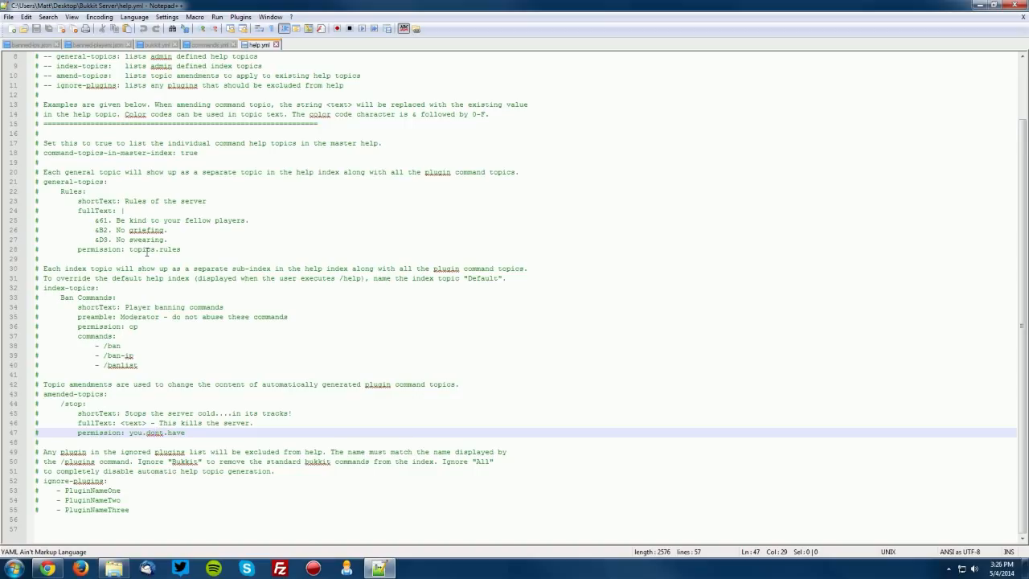
pyautogui.click(160, 317)
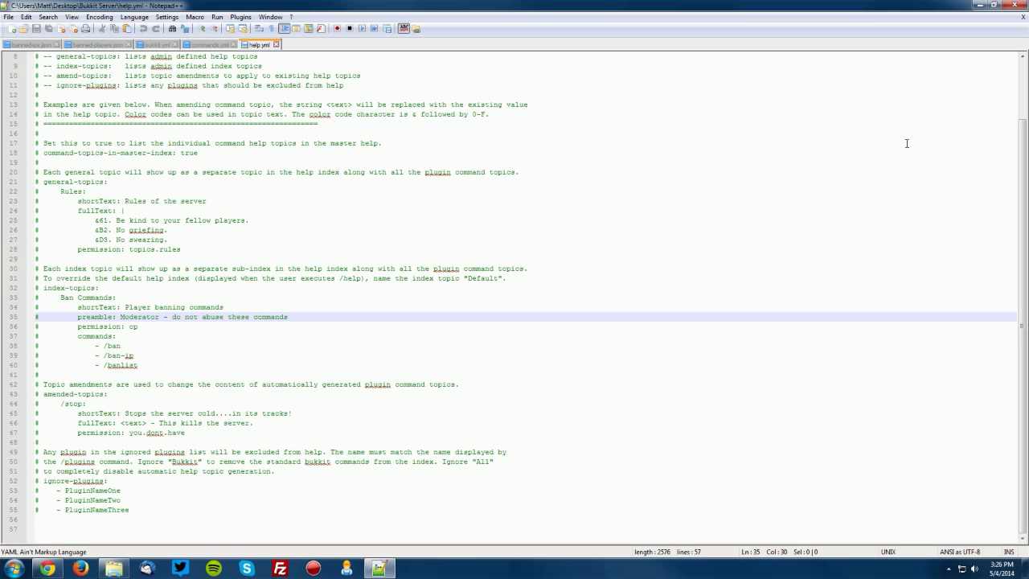
pyautogui.click(1018, 5)
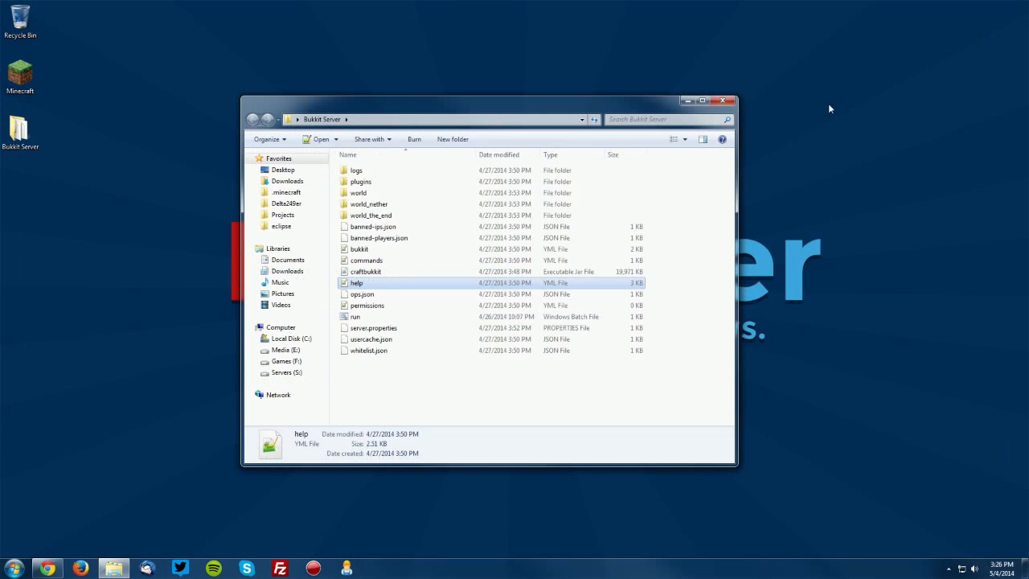
# Step: Open ops.json in Notepad++ to view its contents, and close the editor
pyautogui.click(368, 305)
pyautogui.click(363, 295)
pyautogui.rightClick(363, 295)
pyautogui.click(394, 339)
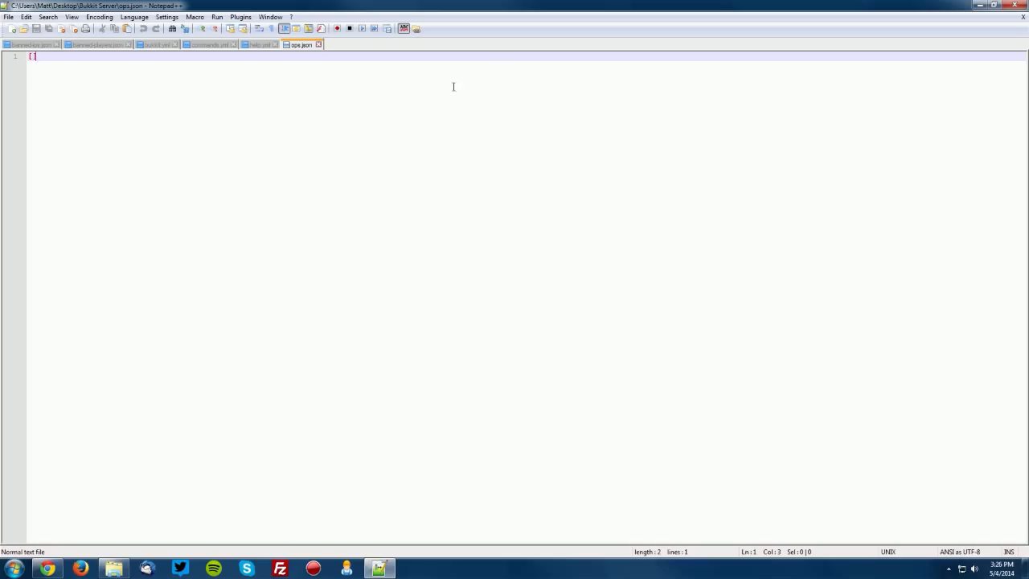
pyautogui.click(1005, 9)
# Step: Open the permissions file in Notepad++ to view its contents, and close the editor
pyautogui.rightClick(357, 307)
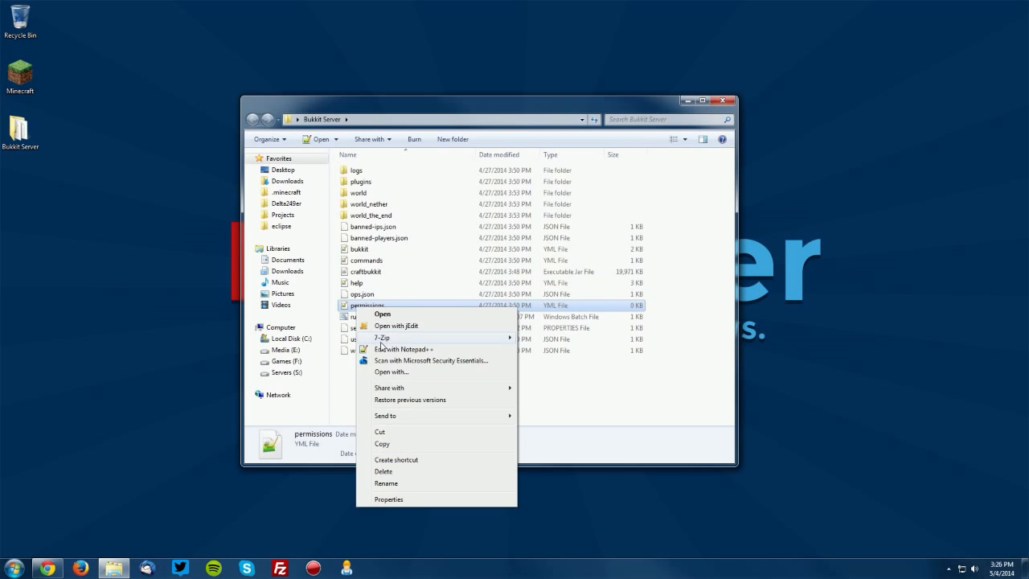
pyautogui.click(382, 349)
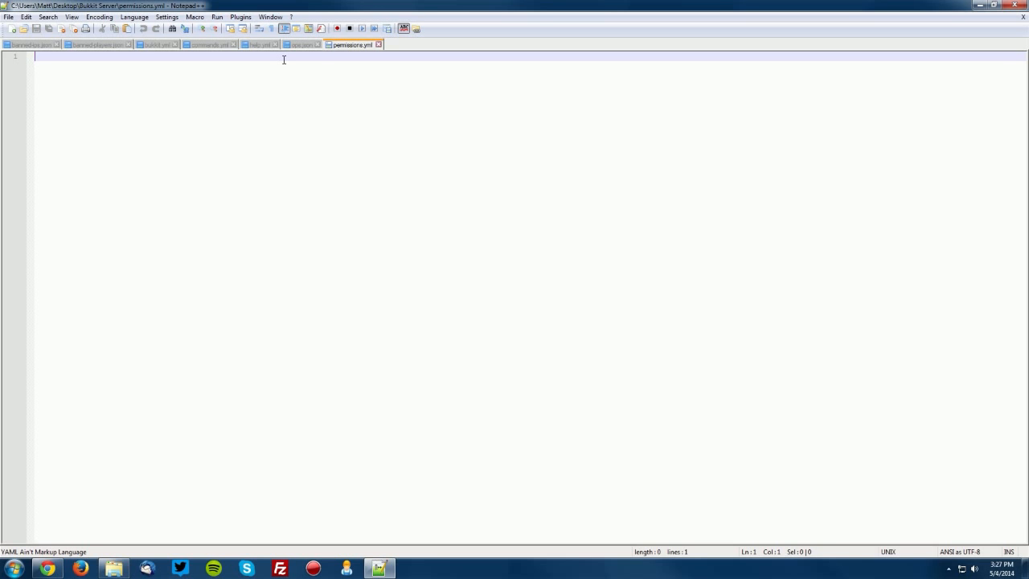
pyautogui.click(1020, 7)
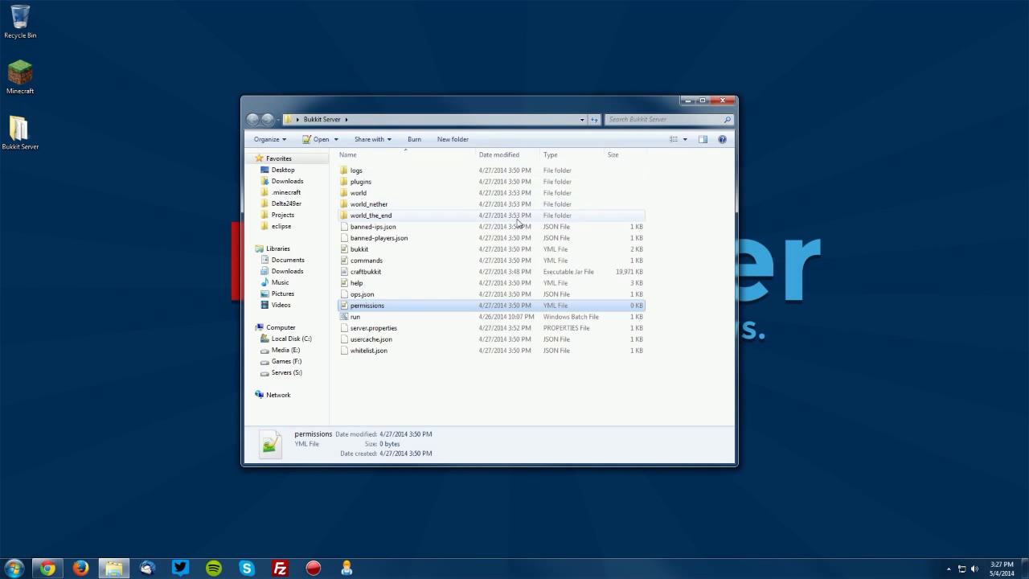
# Step: Point out the run batch file in the server folder and open server.properties in Notepad++
pyautogui.click(463, 318)
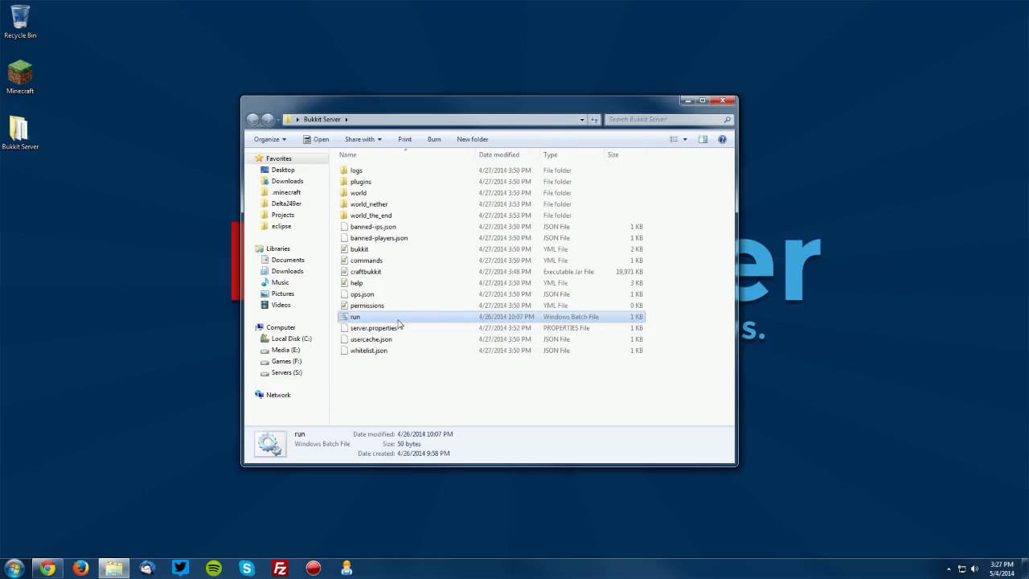
pyautogui.click(375, 328)
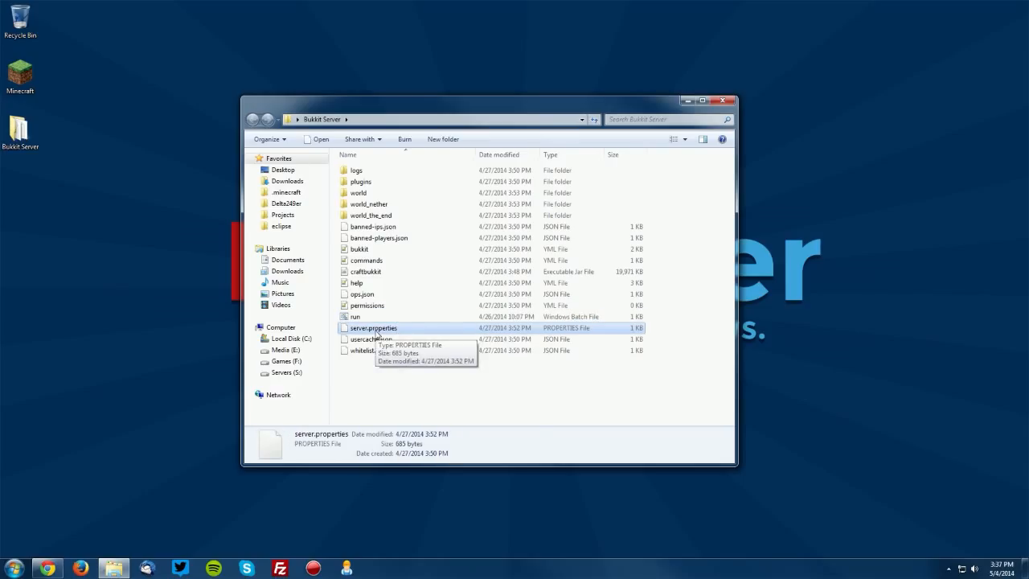
pyautogui.rightClick(376, 330)
pyautogui.click(410, 373)
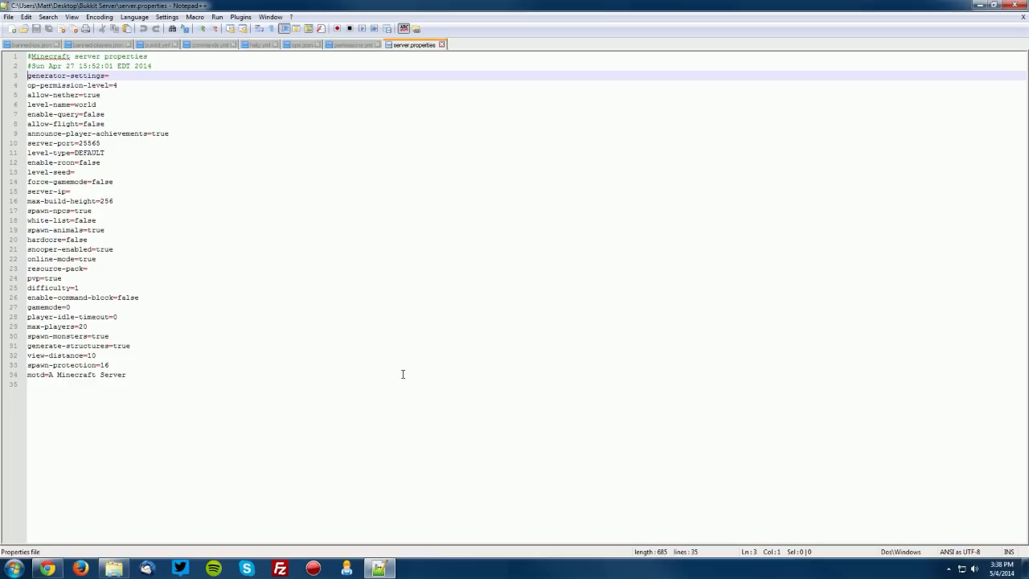
# Step: Review the op-permission-level and allow-nether settings in server.properties, and point out the matching world_nether folder in the Bukkit Server folder
pyautogui.click(87, 85)
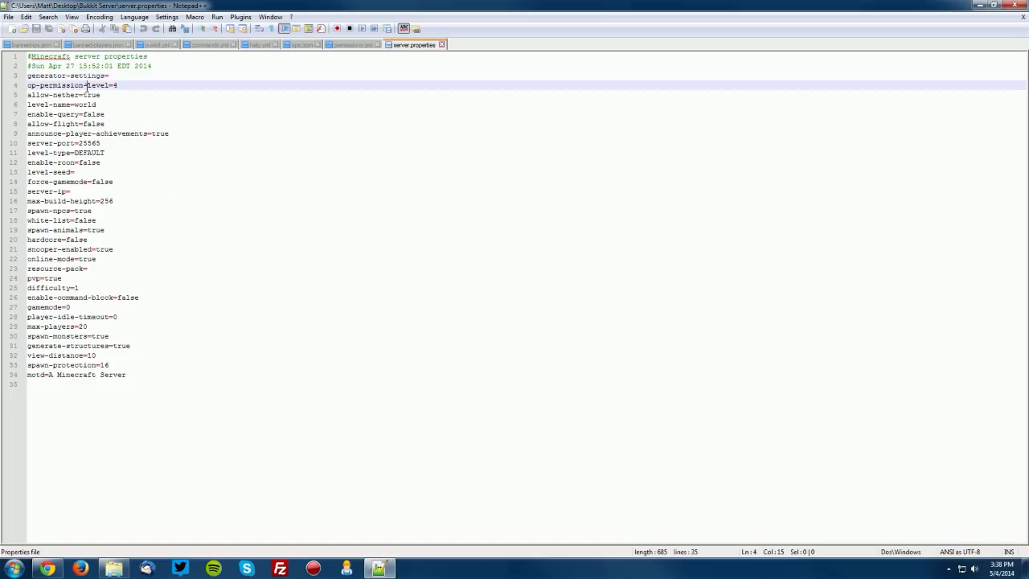
pyautogui.click(123, 95)
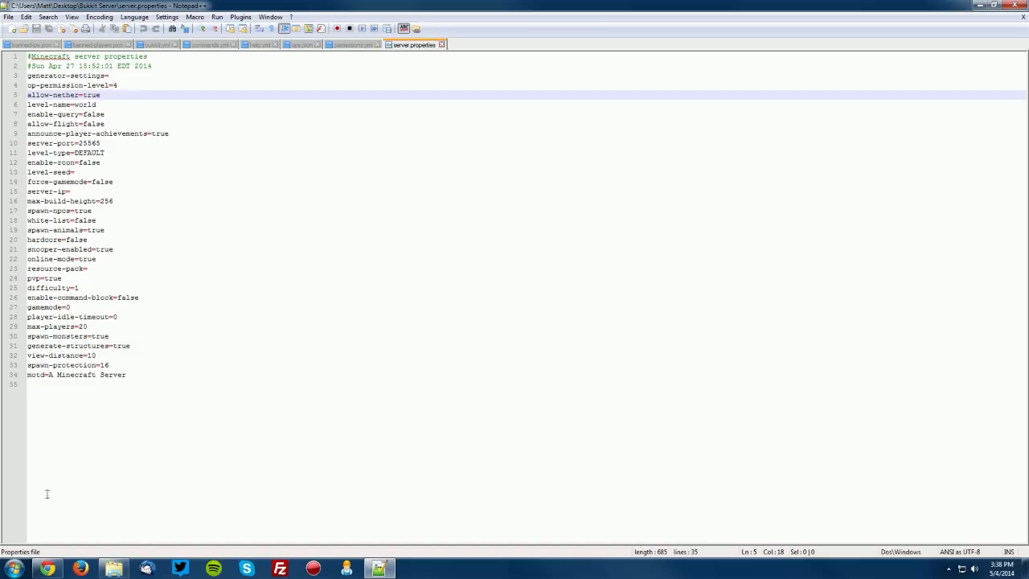
pyautogui.click(113, 568)
pyautogui.click(407, 206)
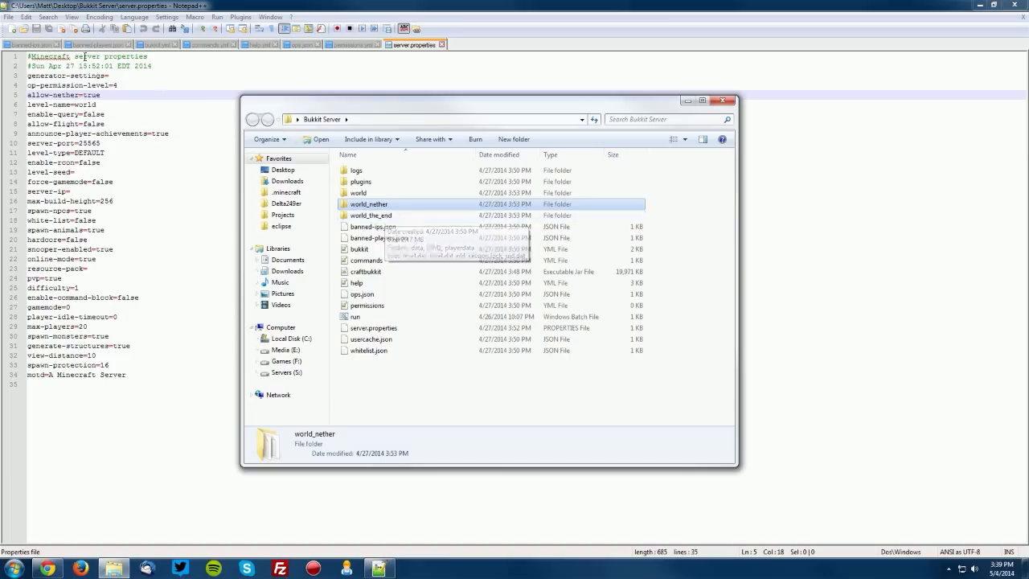
# Step: Return to server.properties and review the level-name, server-port, level-type, enable-rcon and level-seed settings
pyautogui.click(117, 106)
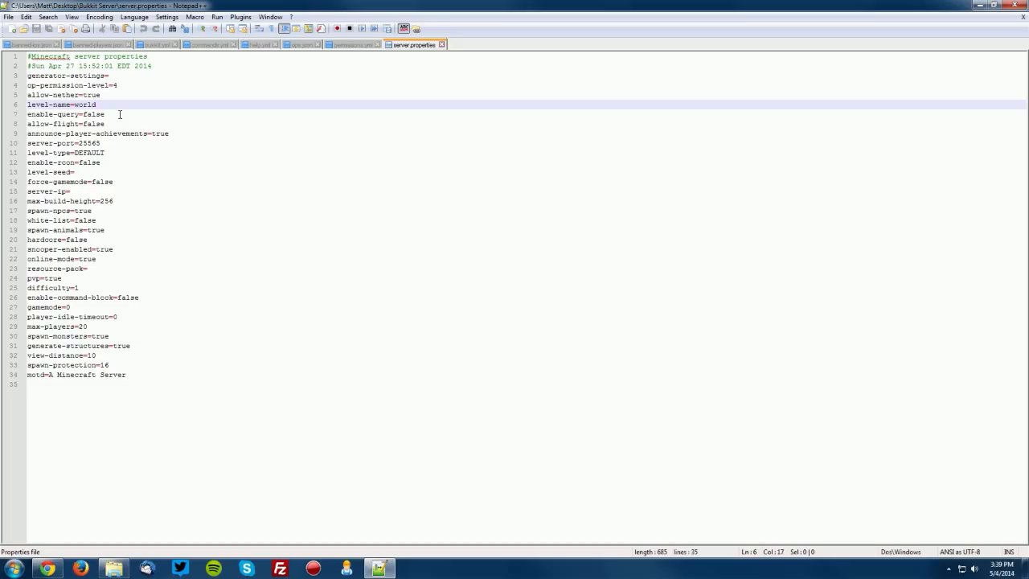
pyautogui.click(87, 153)
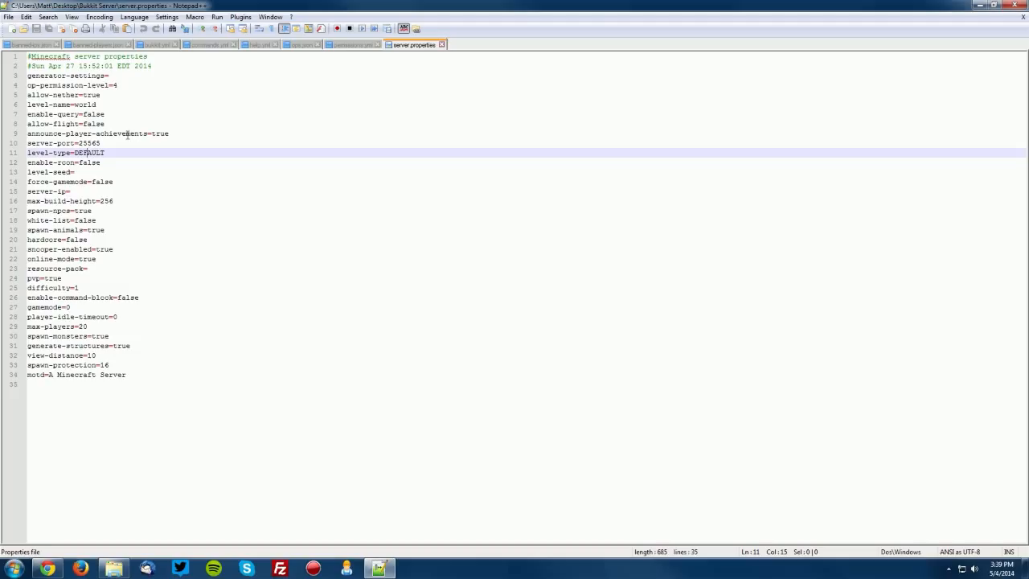
pyautogui.click(113, 143)
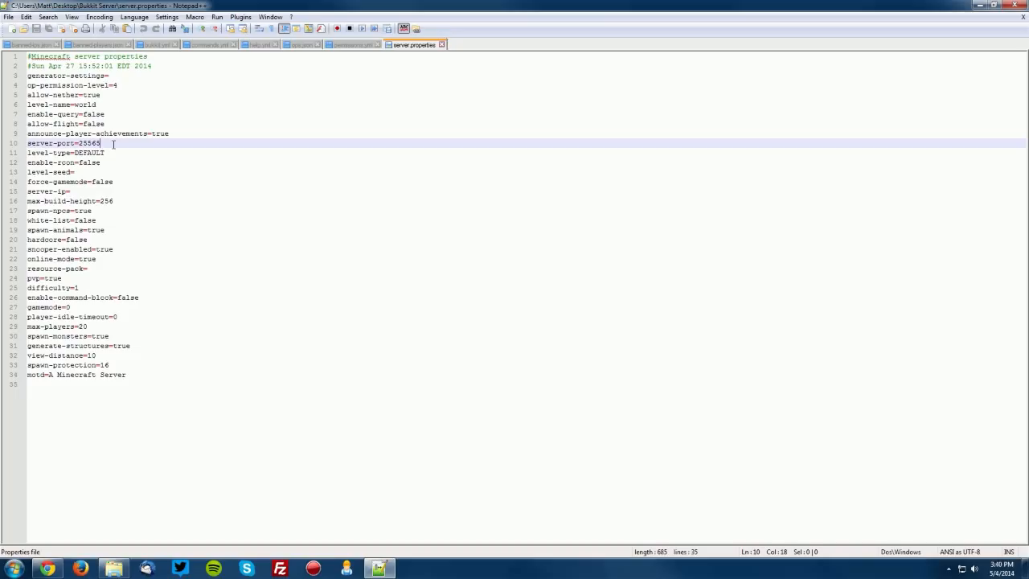
pyautogui.click(111, 153)
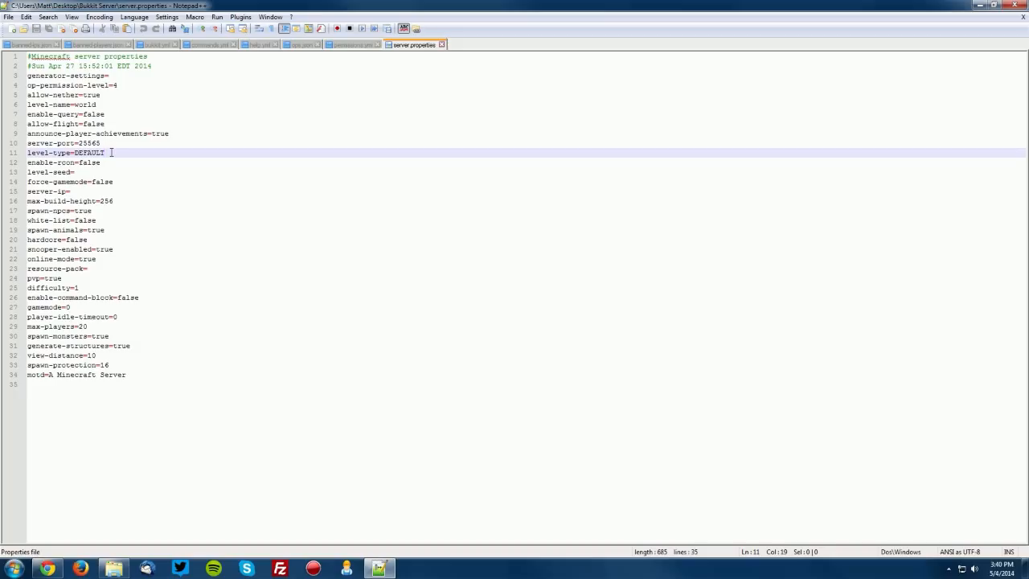
pyautogui.click(115, 161)
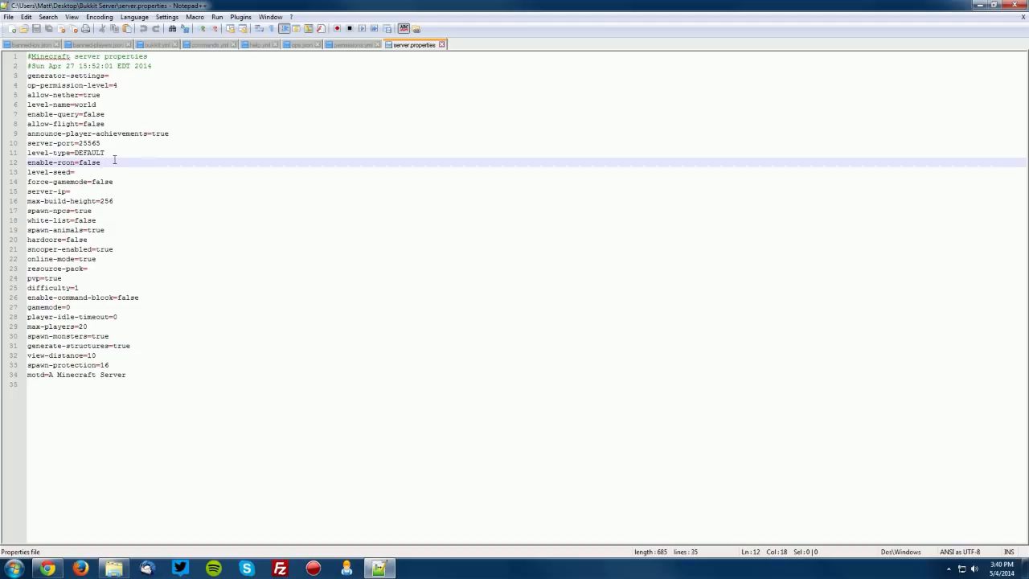
pyautogui.click(100, 171)
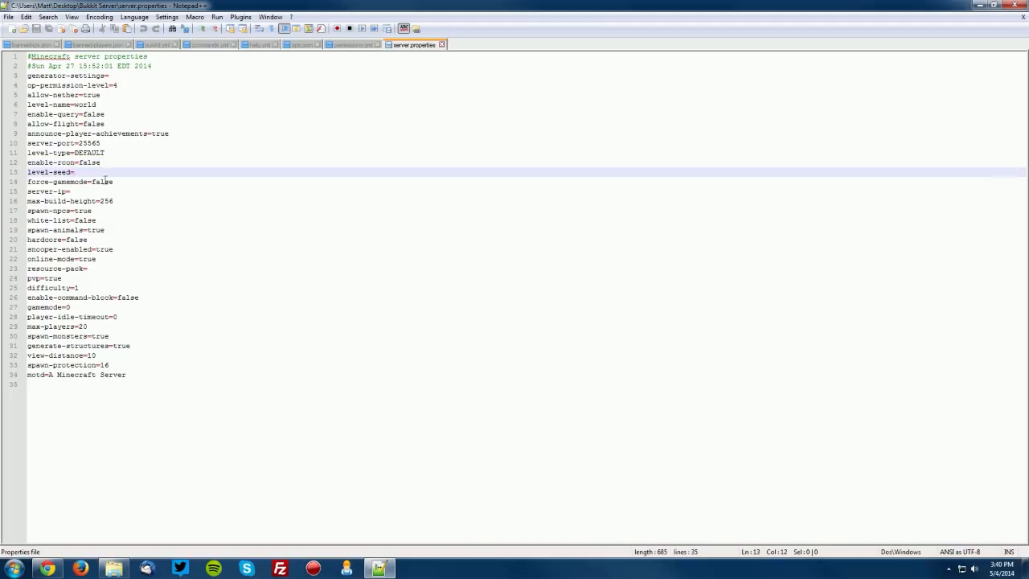
# Step: Review the force-gamemode, server-ip and max-build-height settings in server.properties
pyautogui.click(118, 182)
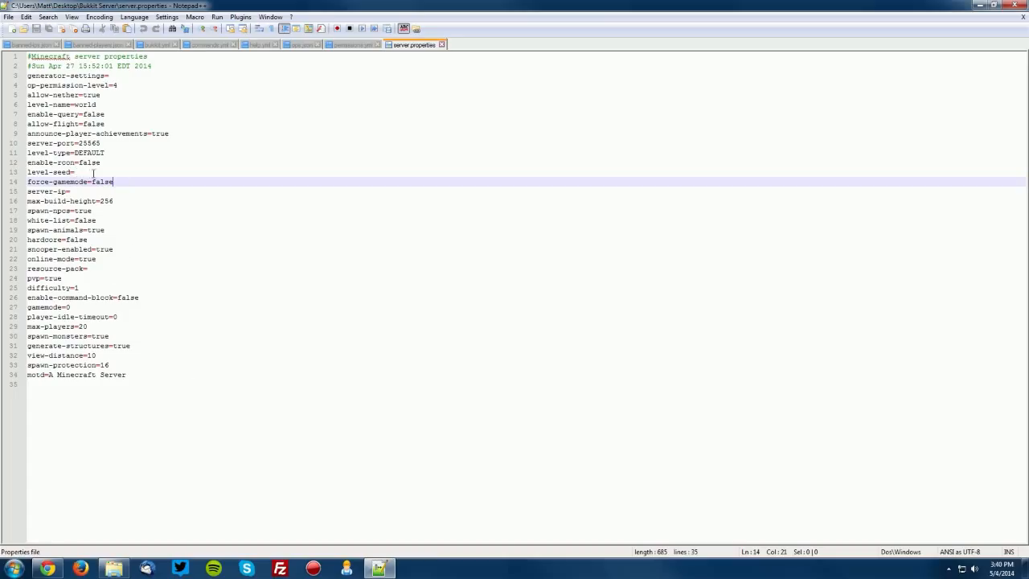
pyautogui.moveTo(114, 182); pyautogui.dragTo(96, 183)
pyautogui.click(94, 191)
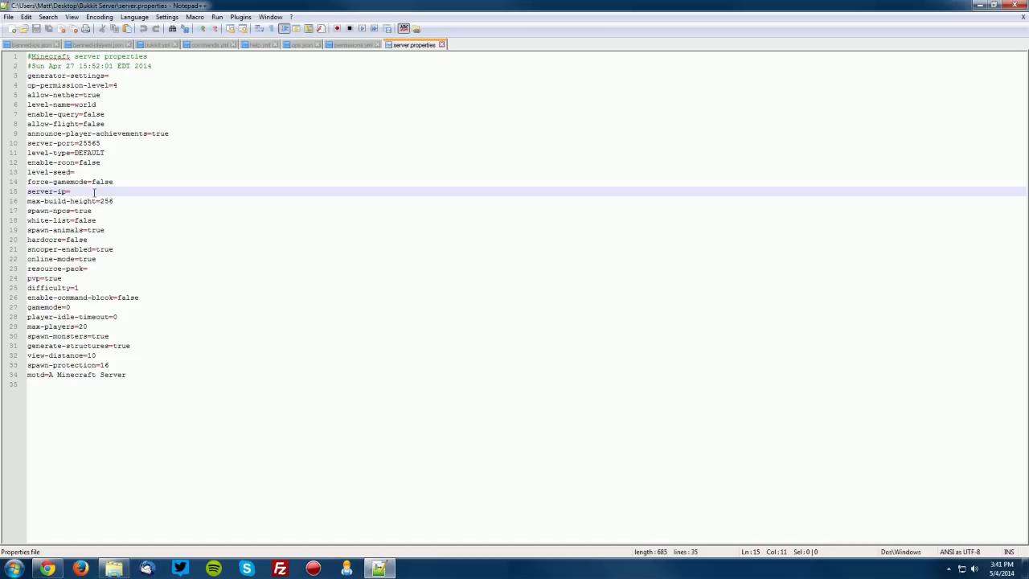
pyautogui.click(118, 201)
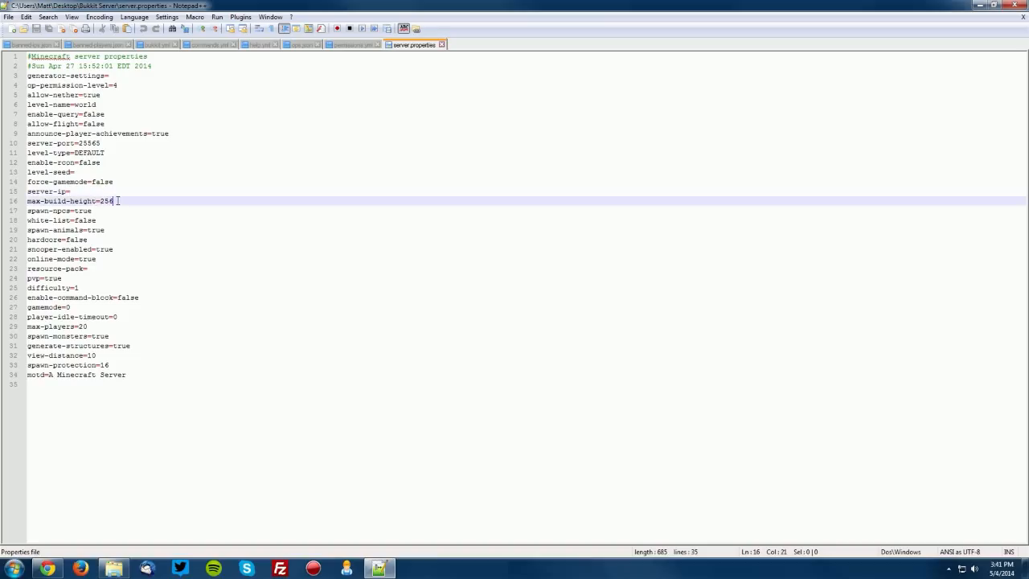
# Step: Review the spawn-npcs, white-list, spawn-animals, hardcore and online-mode settings in server.properties
pyautogui.click(95, 210)
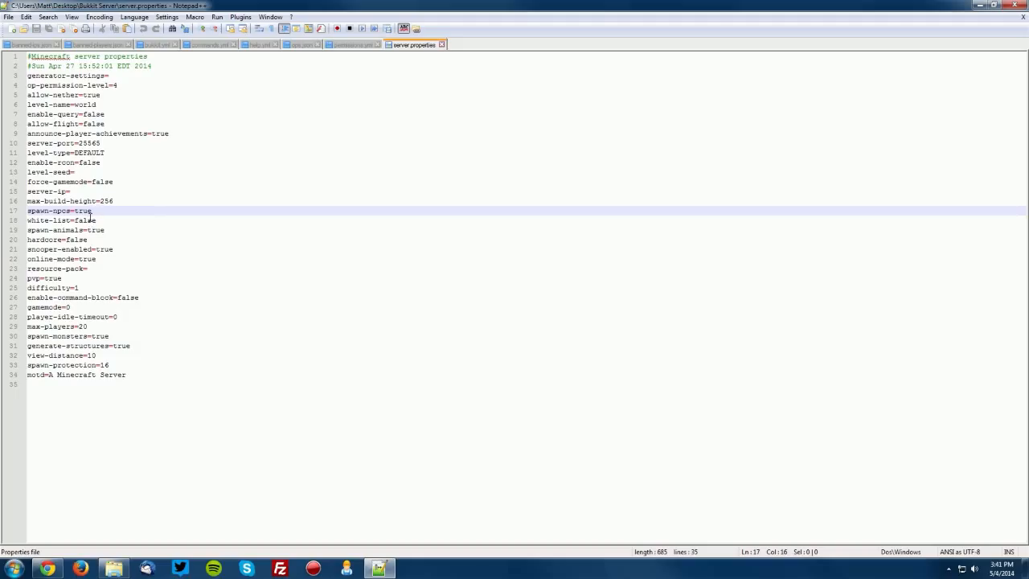
pyautogui.click(107, 220)
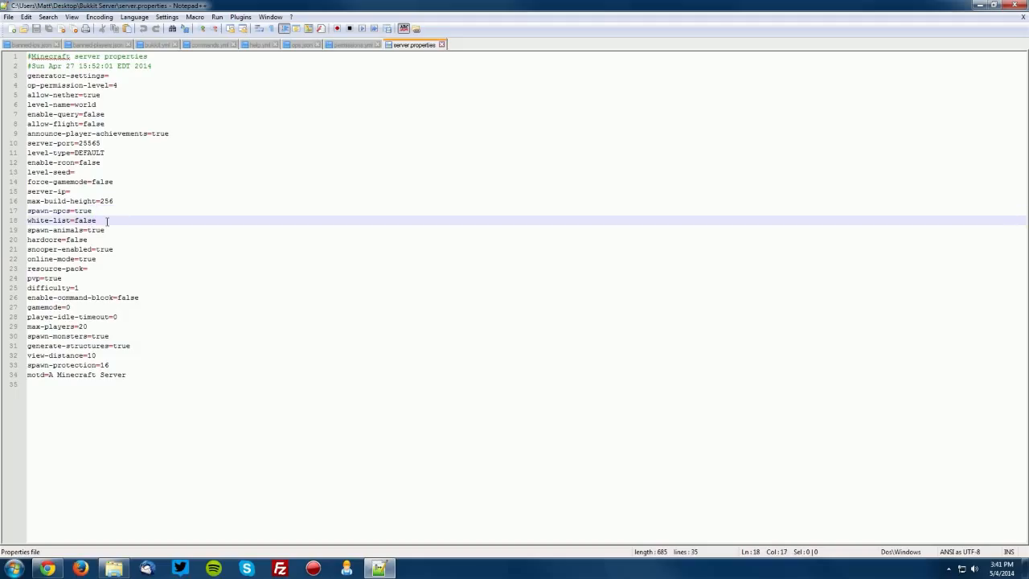
pyautogui.click(107, 230)
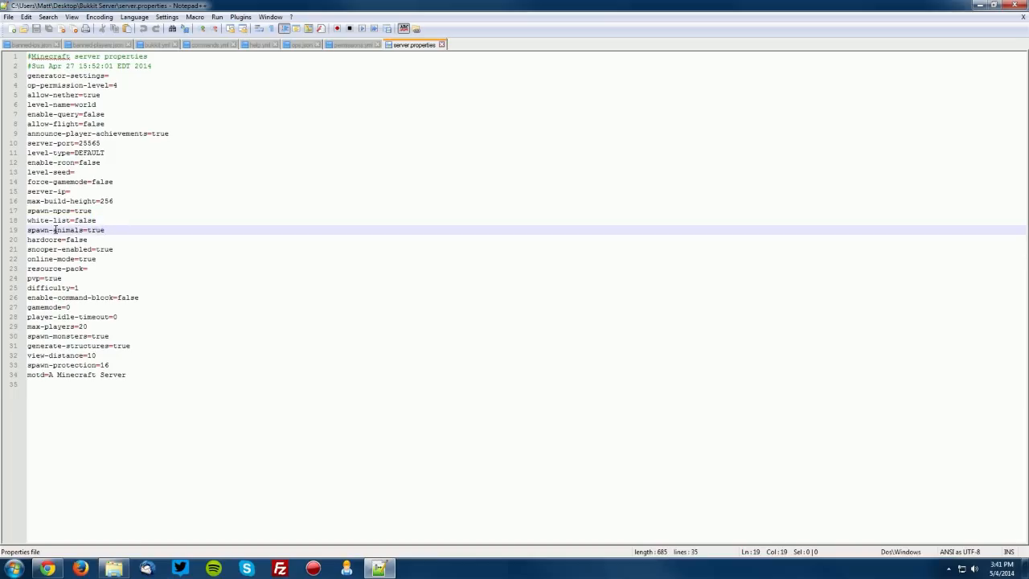
pyautogui.click(91, 238)
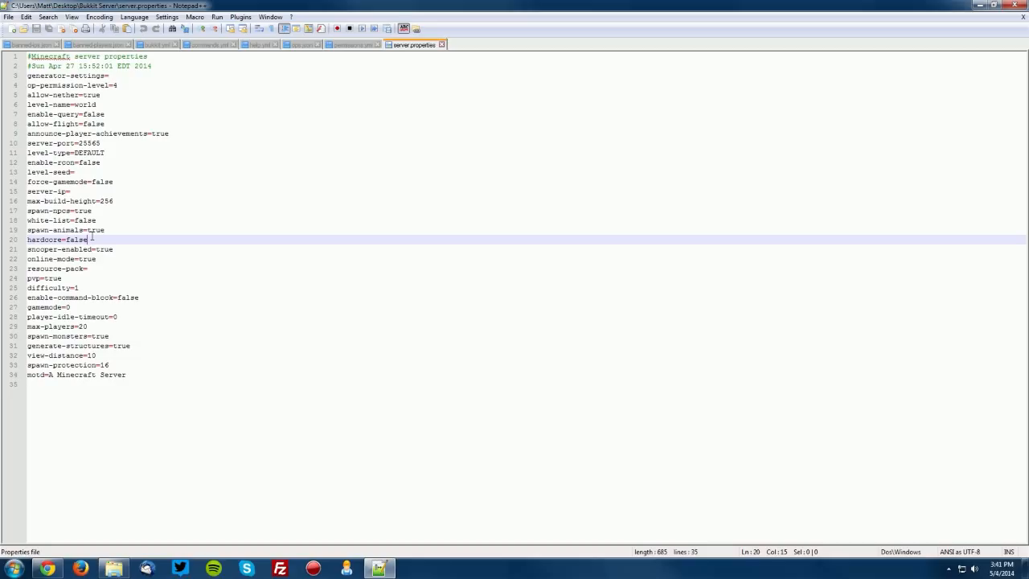
pyautogui.click(100, 258)
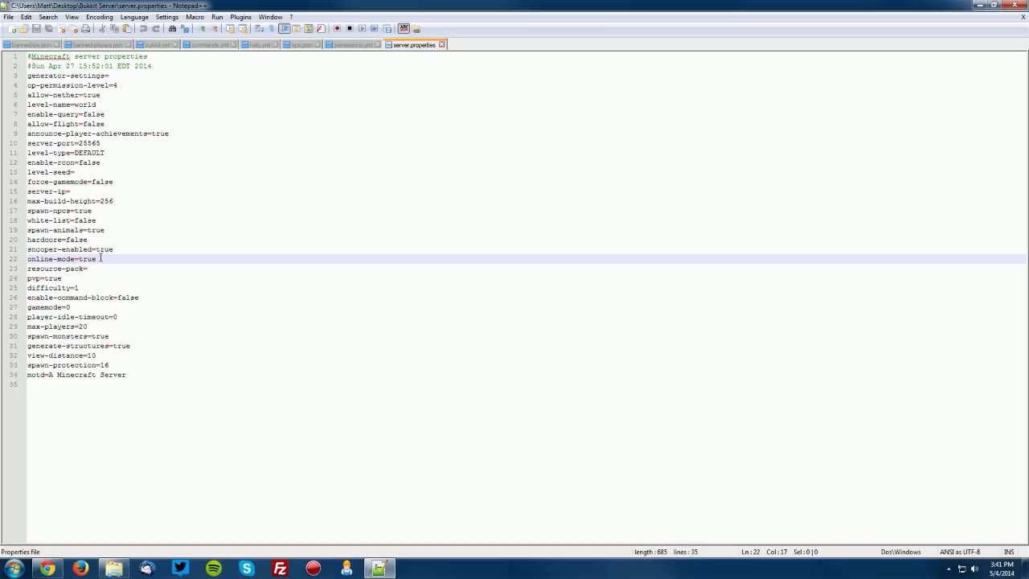
# Step: Examine the resource-pack line in server.properties, highlighting the whole entry
pyautogui.click(103, 267)
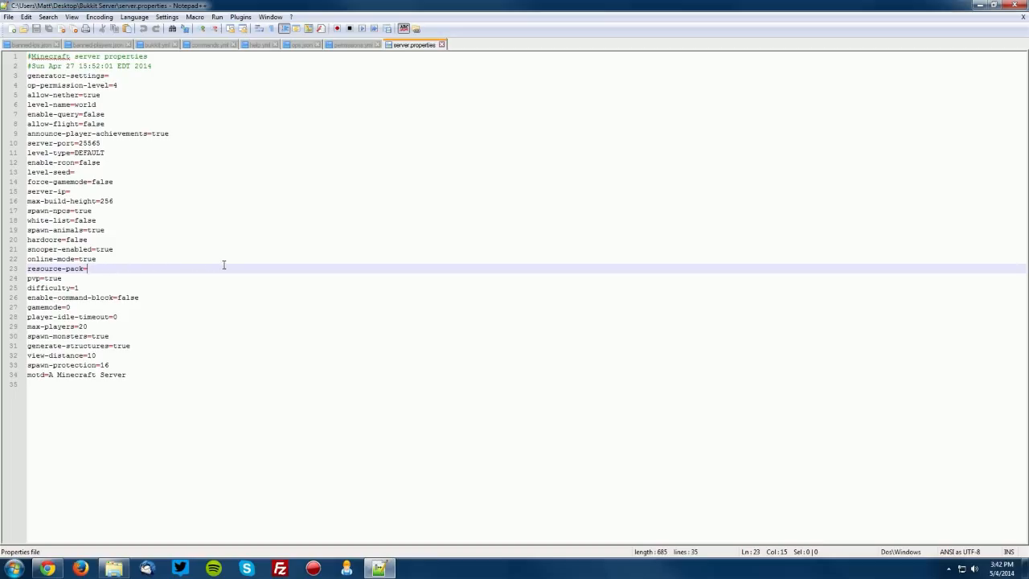
pyautogui.moveTo(119, 268); pyautogui.dragTo(28, 269)
pyautogui.click(99, 271)
pyautogui.doubleClick(197, 269)
pyautogui.click(170, 260)
pyautogui.click(147, 269)
# Step: Review the pvp, difficulty and enable-command-block settings in server.properties
pyautogui.moveTo(62, 278); pyautogui.dragTo(28, 278)
pyautogui.click(62, 285)
pyautogui.click(70, 278)
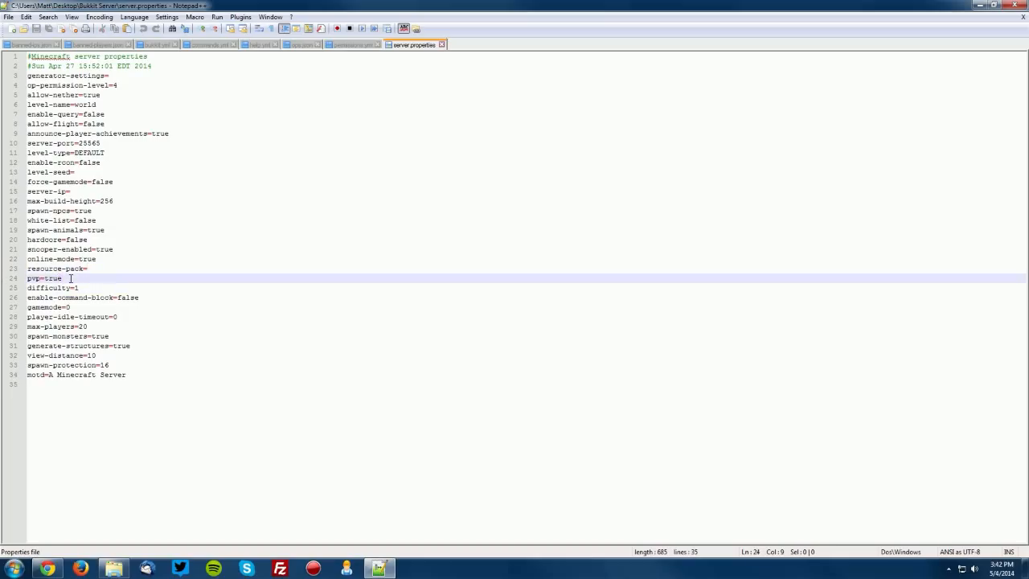
pyautogui.click(91, 285)
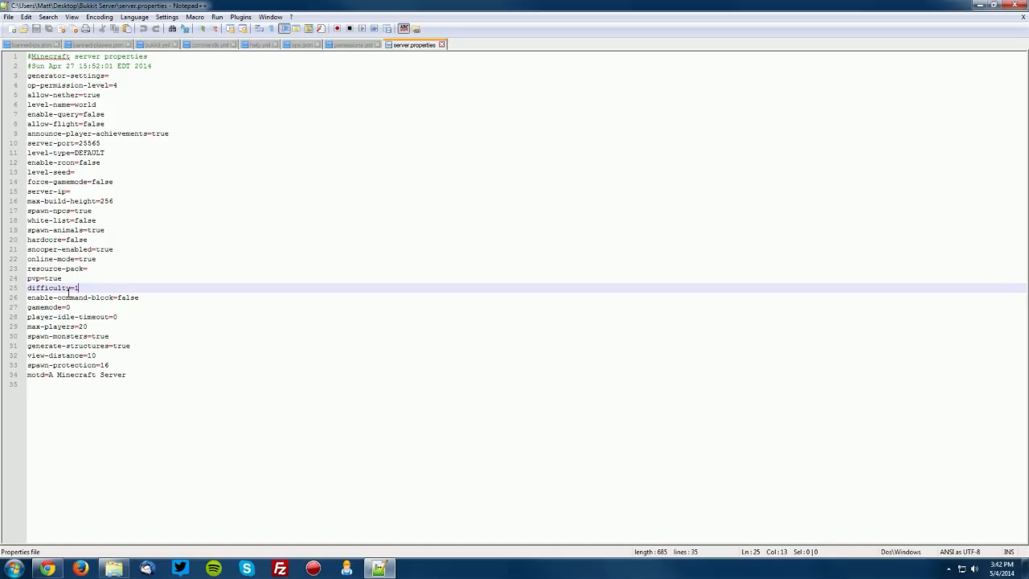
pyautogui.click(61, 296)
pyautogui.click(160, 297)
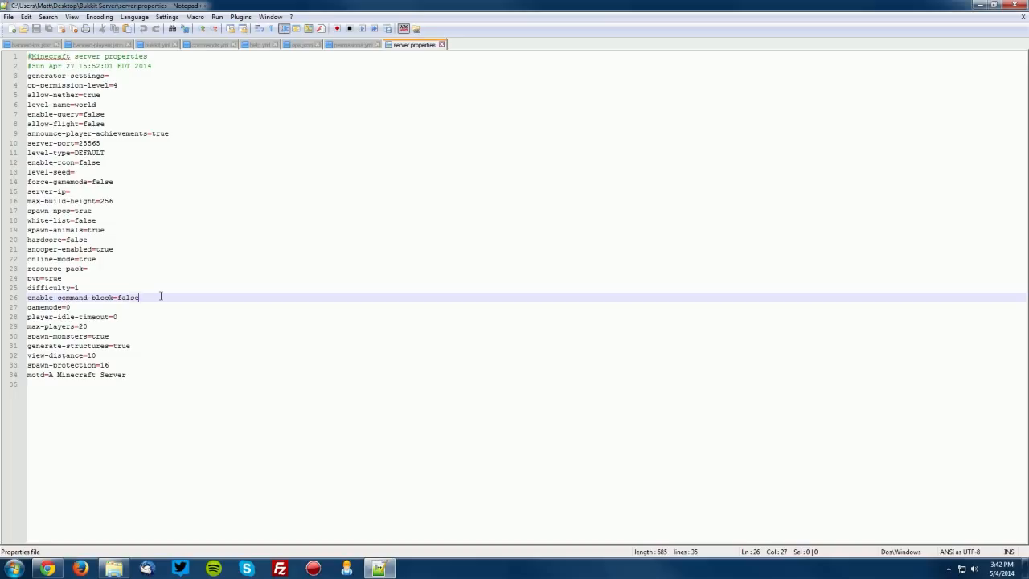
# Step: Compare the gamemode setting with the force-gamemode setting in server.properties, highlighting both lines
pyautogui.click(86, 307)
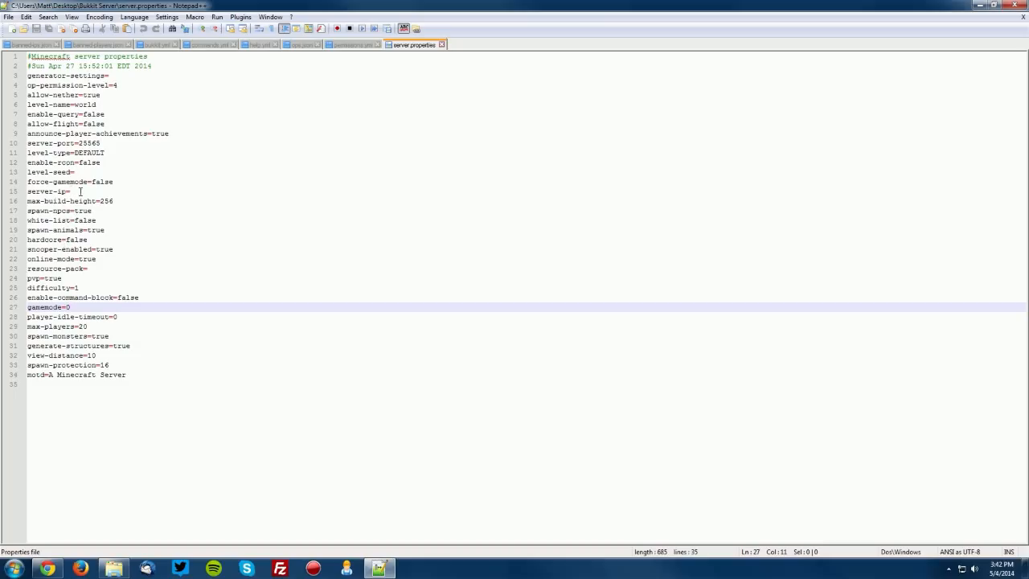
pyautogui.moveTo(124, 184); pyautogui.dragTo(26, 181)
pyautogui.click(132, 191)
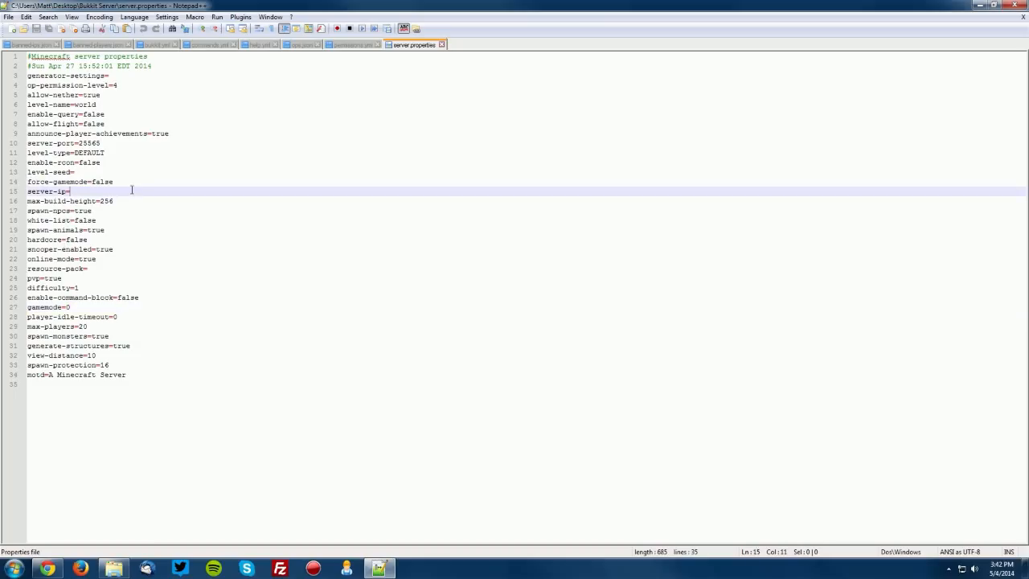
pyautogui.moveTo(93, 309); pyautogui.dragTo(26, 306)
pyautogui.click(79, 308)
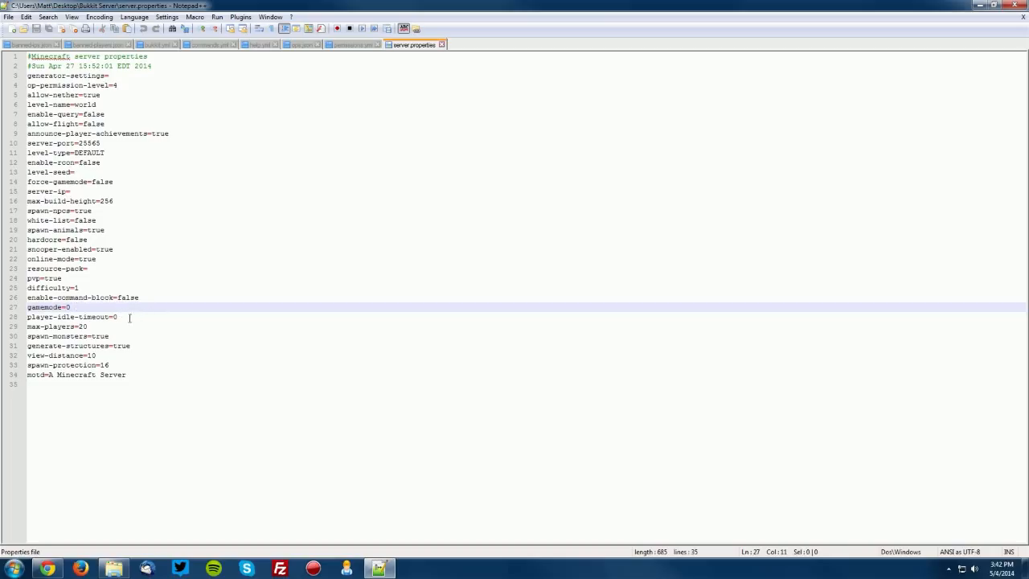
# Step: Review the player-idle-timeout and max-players settings in server.properties
pyautogui.click(128, 317)
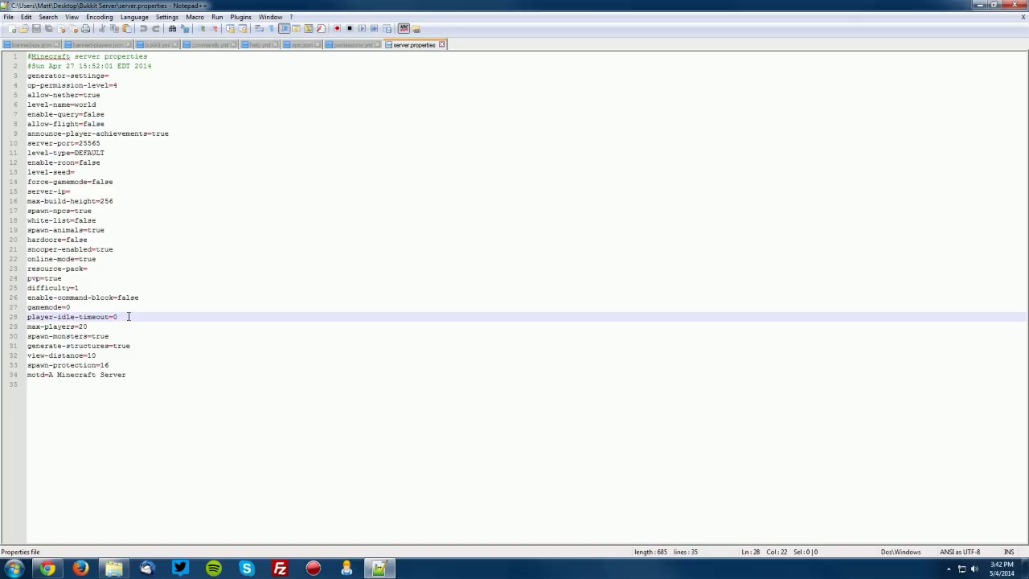
pyautogui.moveTo(125, 317); pyautogui.dragTo(97, 317)
pyautogui.click(75, 336)
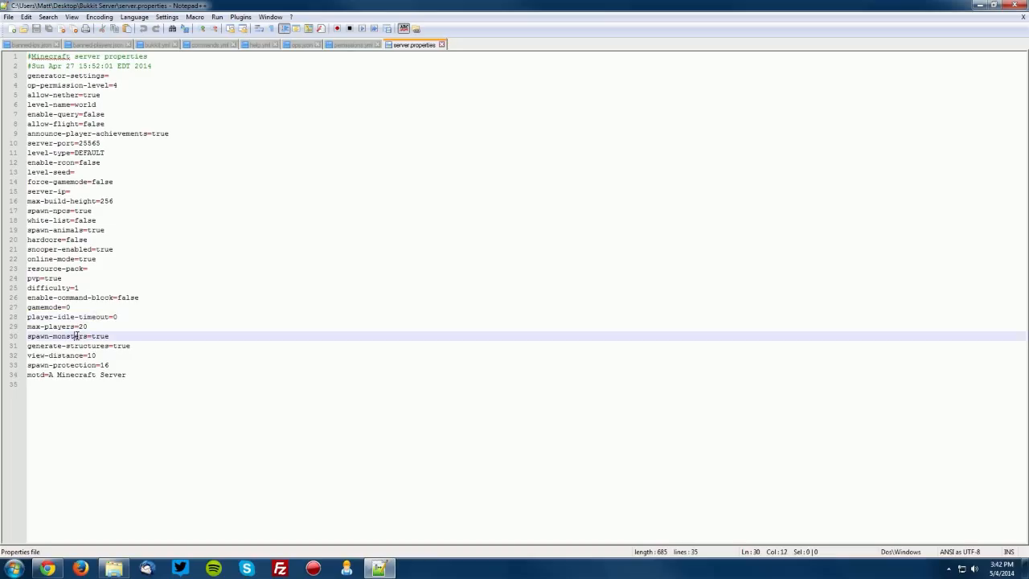
pyautogui.click(94, 327)
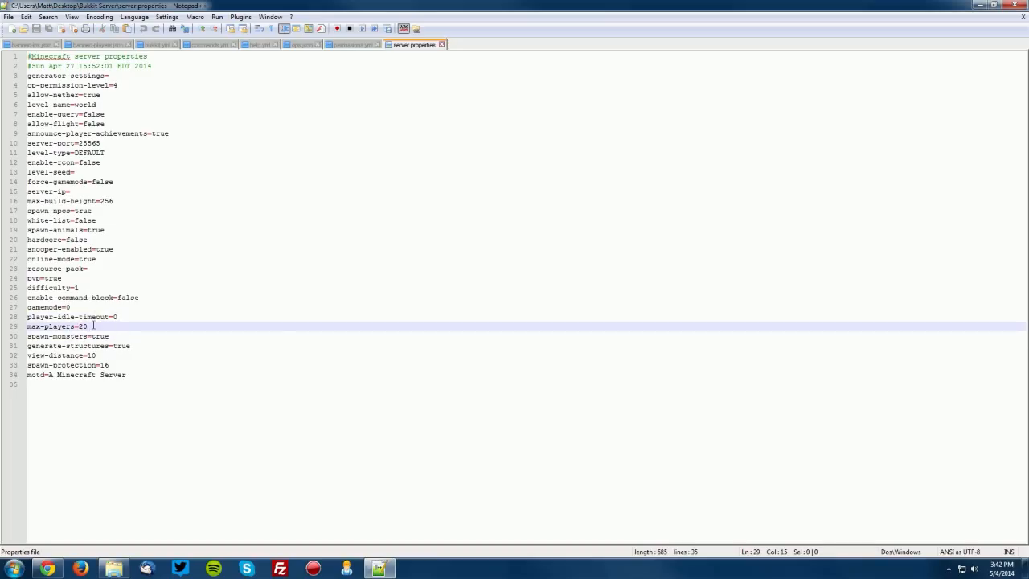
# Step: Highlight and review the spawn-monsters and generate-structures lines in server.properties
pyautogui.moveTo(122, 338); pyautogui.dragTo(13, 336)
pyautogui.click(140, 352)
pyautogui.moveTo(140, 338); pyautogui.dragTo(27, 334)
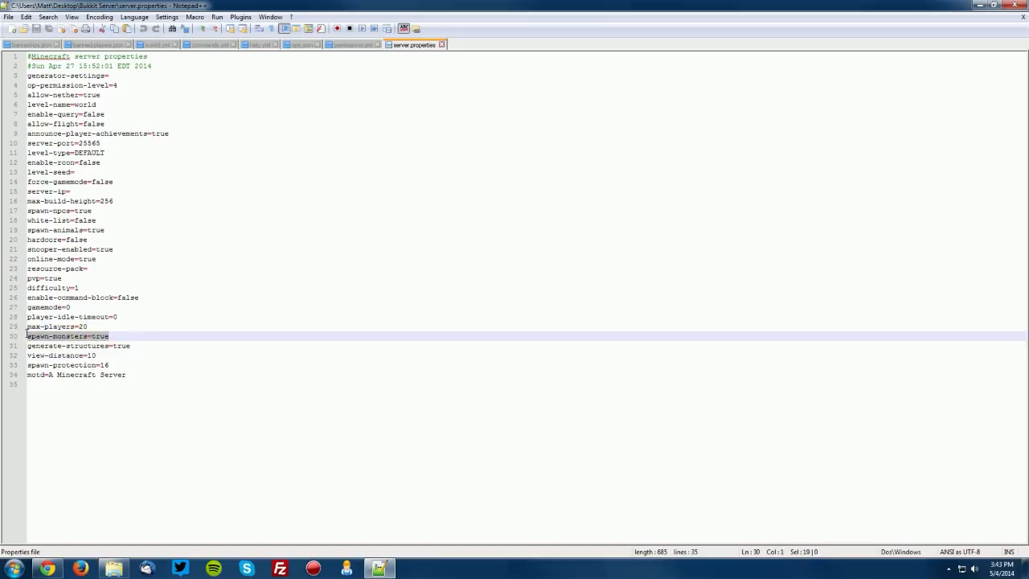
pyautogui.click(121, 337)
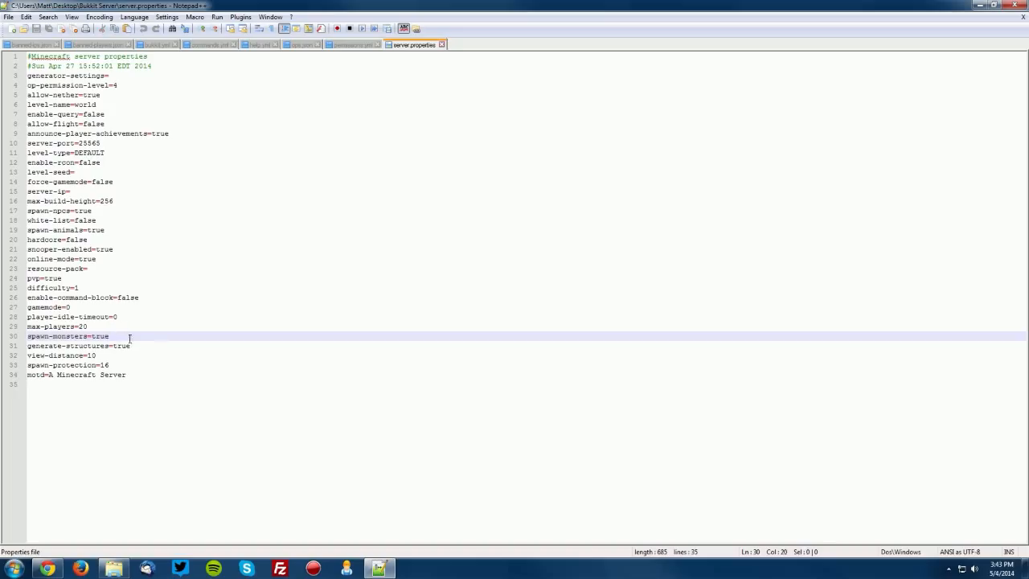
pyautogui.moveTo(141, 344); pyautogui.dragTo(21, 346)
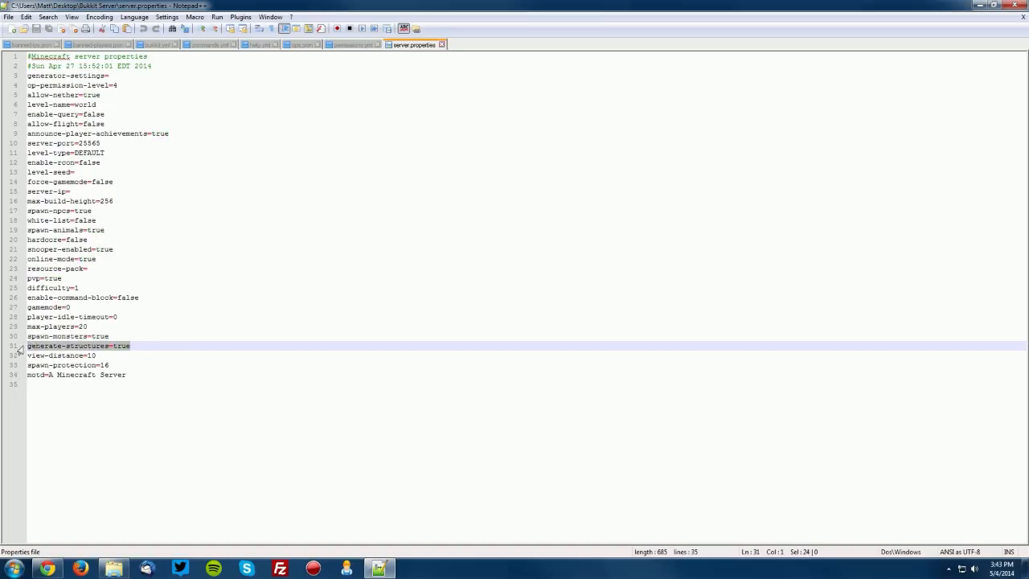
pyautogui.click(146, 341)
# Step: Review the view-distance, spawn-protection and motd settings in server.properties, and close the editor
pyautogui.click(103, 352)
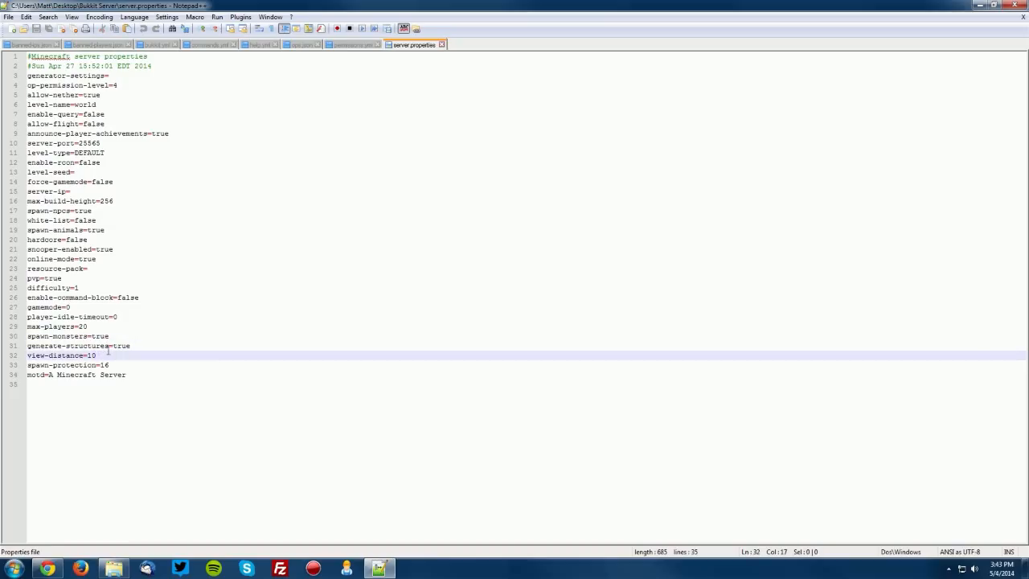
pyautogui.click(122, 365)
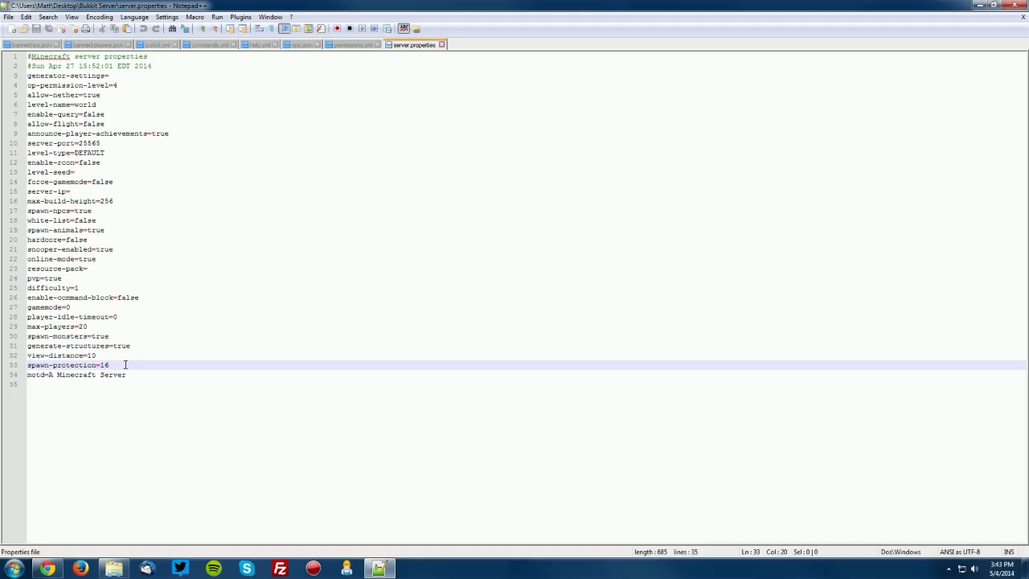
pyautogui.moveTo(131, 375); pyautogui.dragTo(27, 375)
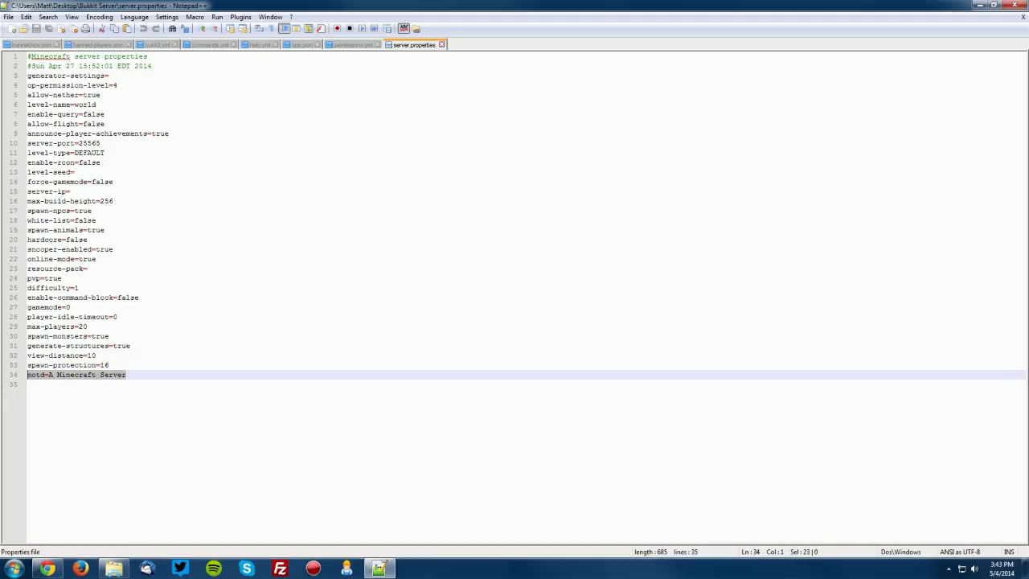
pyautogui.click(174, 381)
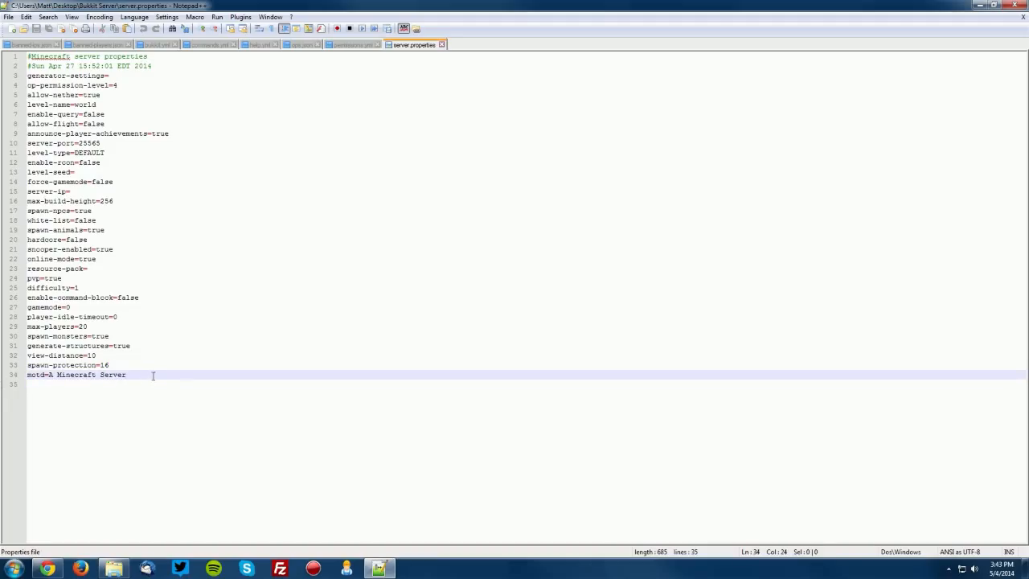
pyautogui.click(1015, 5)
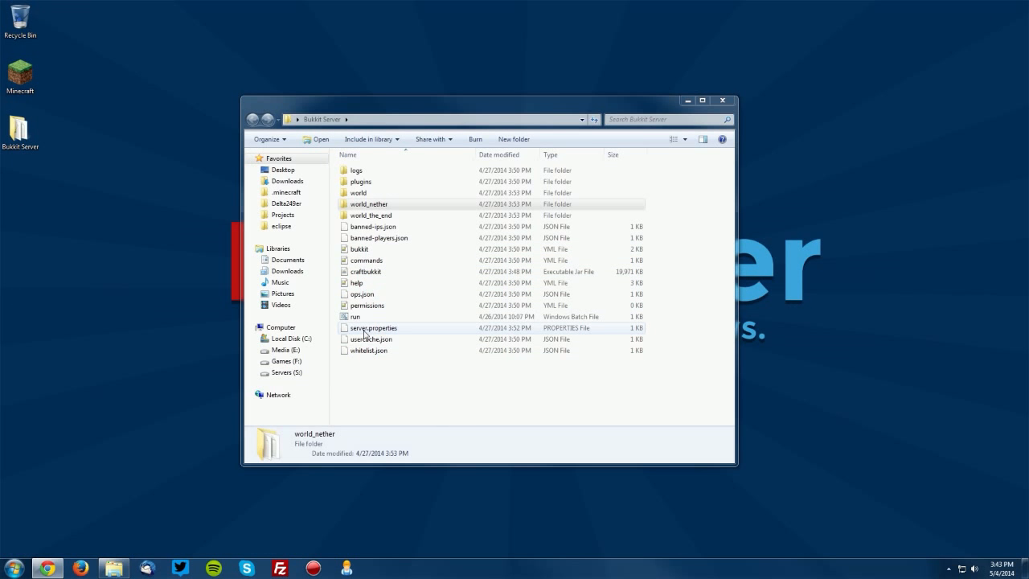
# Step: Open usercache.json in Notepad++ to view its contents, and close the editor
pyautogui.rightClick(370, 341)
pyautogui.click(392, 383)
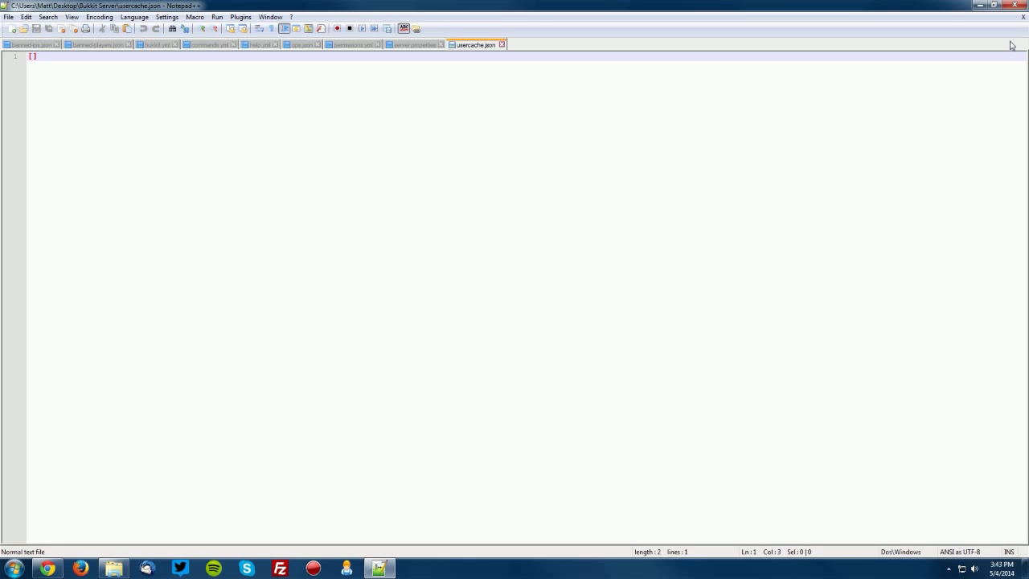
pyautogui.click(1022, 6)
# Step: Open whitelist.json in Notepad++ to view its contents, close the editor and clear the file selection
pyautogui.rightClick(377, 351)
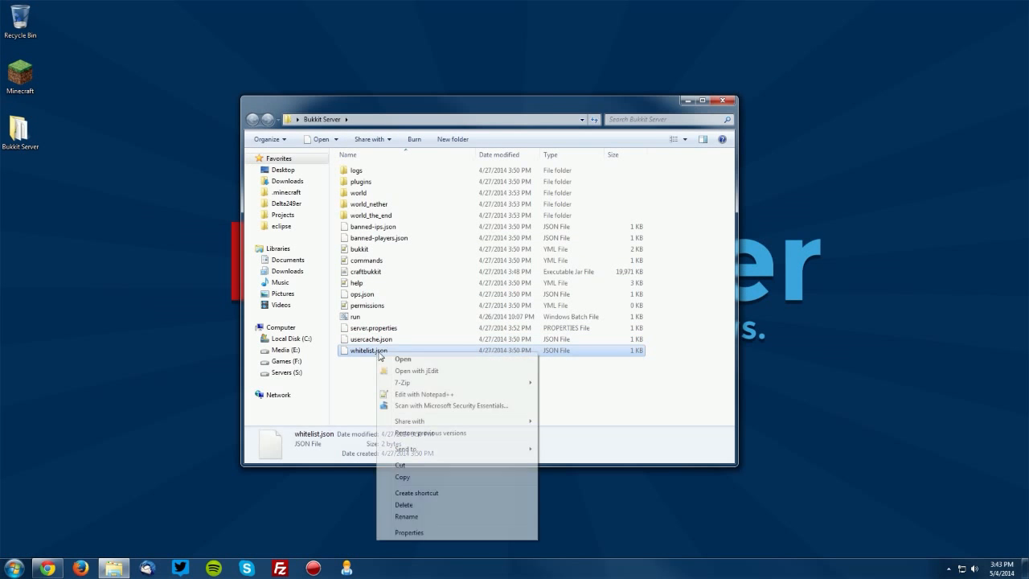
pyautogui.click(425, 396)
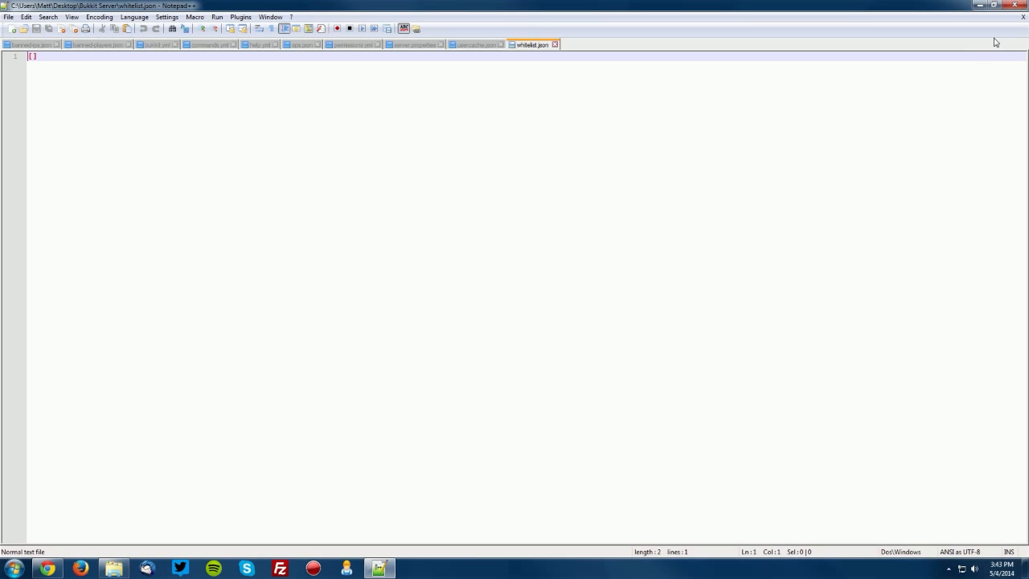
pyautogui.click(1017, 5)
pyautogui.click(461, 378)
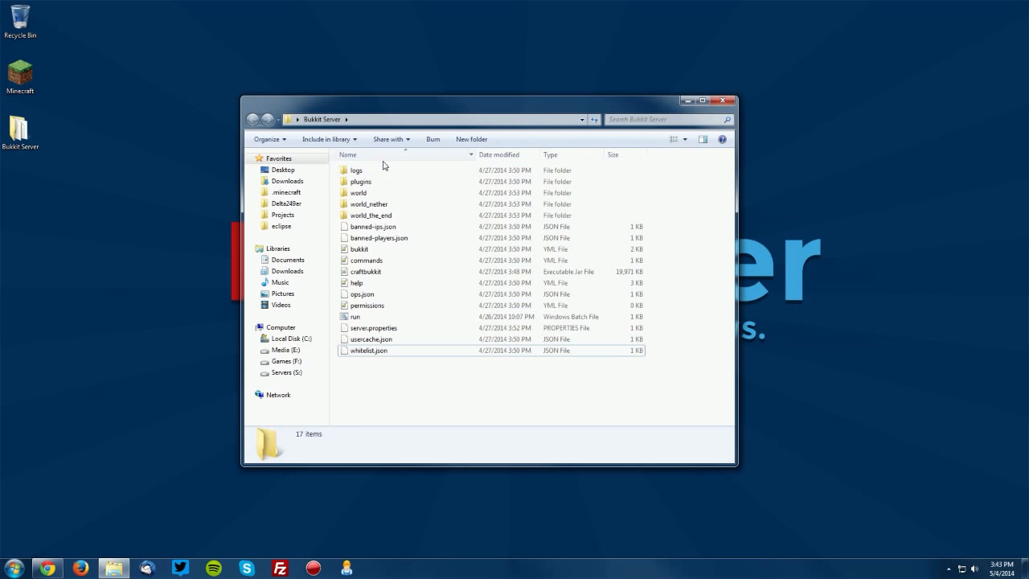